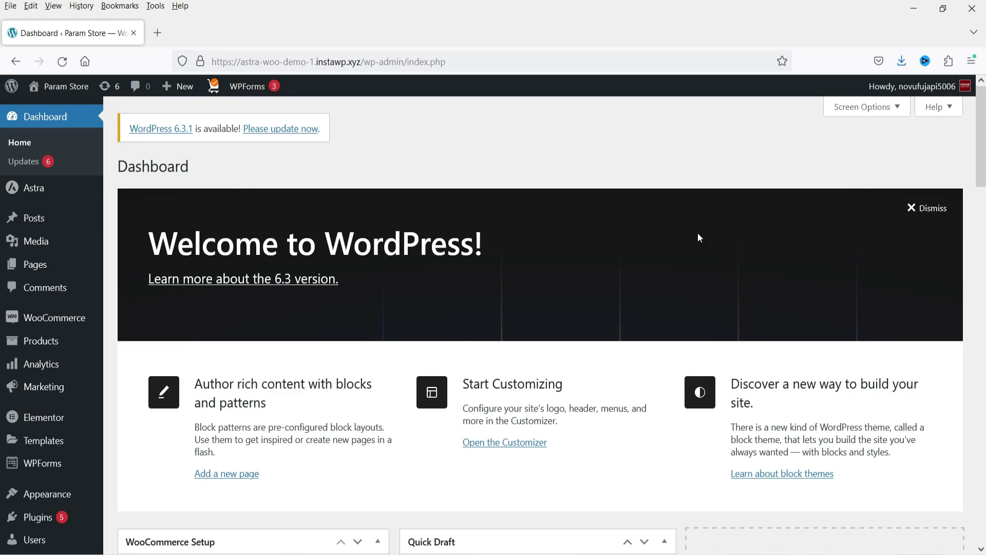
Search the new plugins for "preorders for woocommerce", then install and activate Pre-Orders for WooCommerce by Bright Plugins
mouse_move(38, 518)
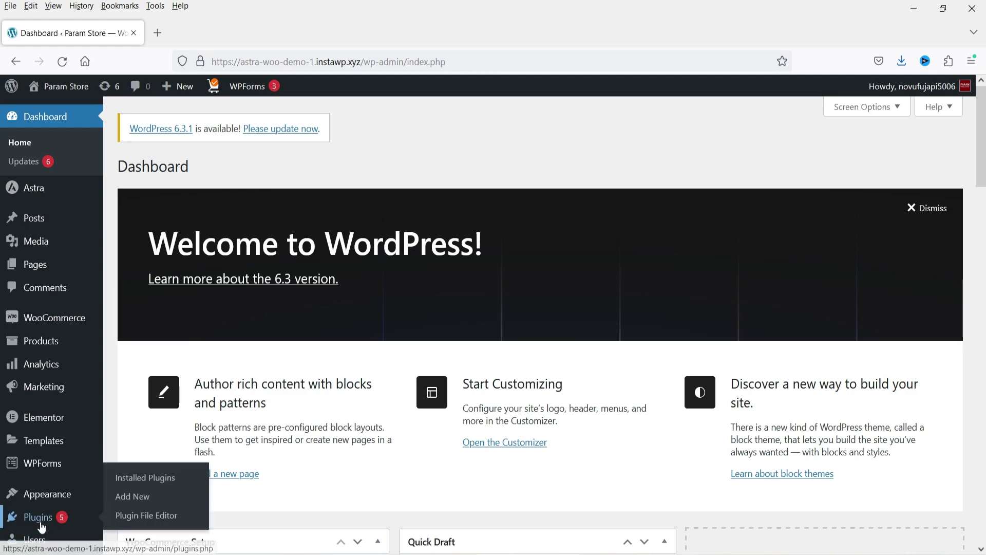
click(143, 506)
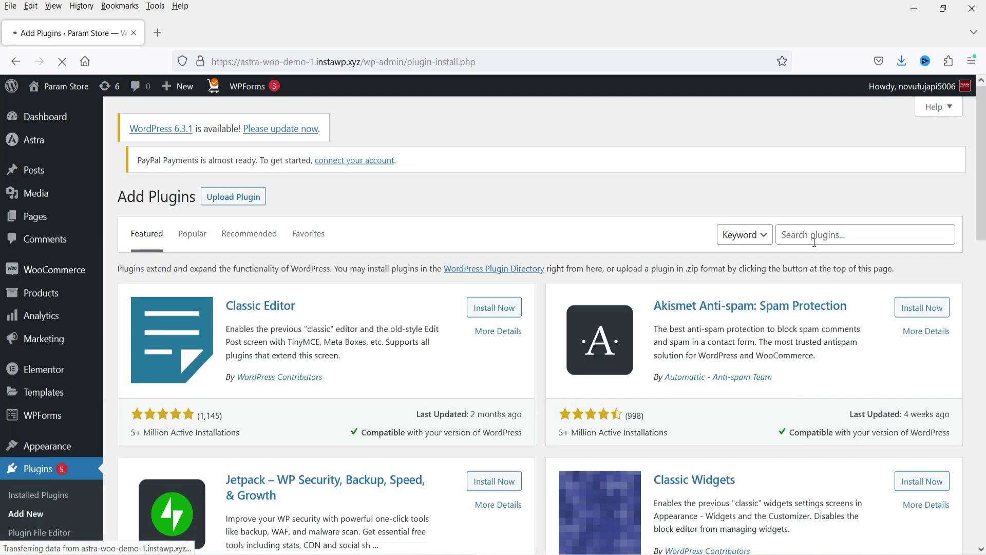
click(814, 240)
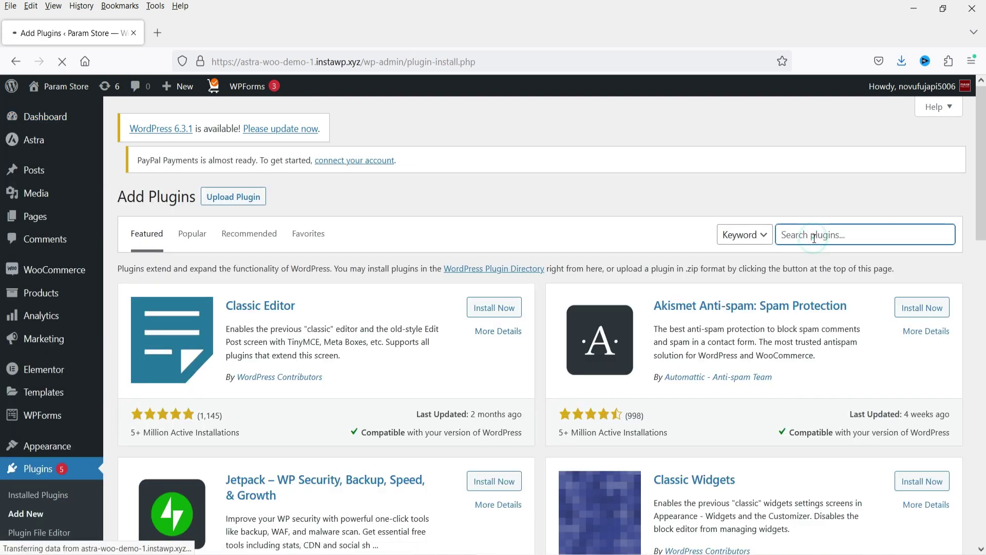
text(pre orders for woocommerce)
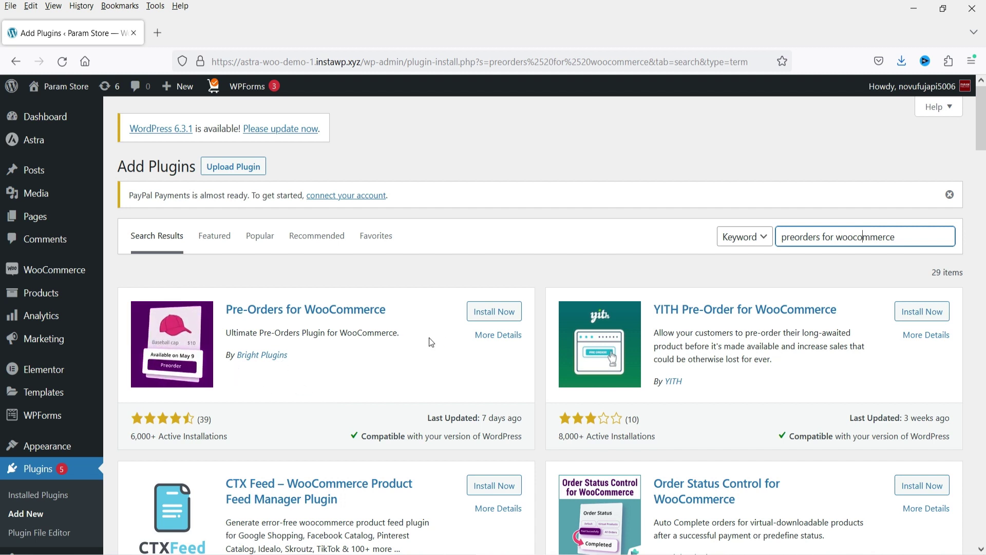
click(481, 313)
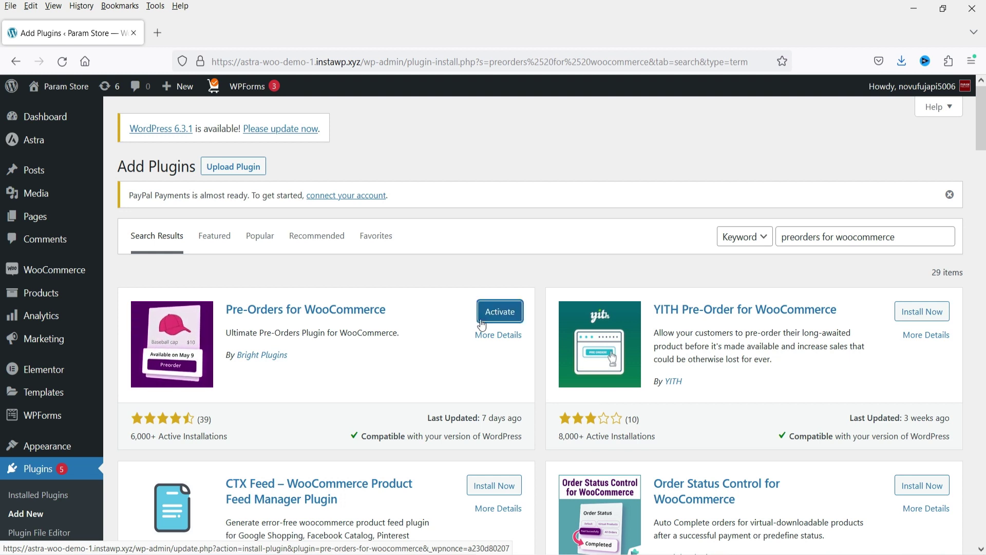
click(488, 321)
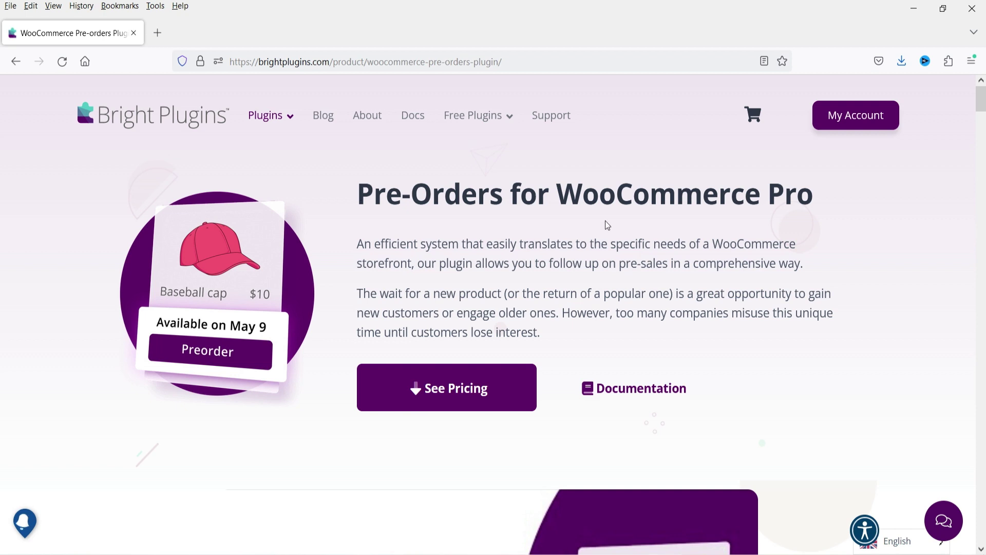
Review the Pre-Orders for WooCommerce Pro product page, covering its pre-order modes, features and licence pricing
scroll(687, 222, down, 5)
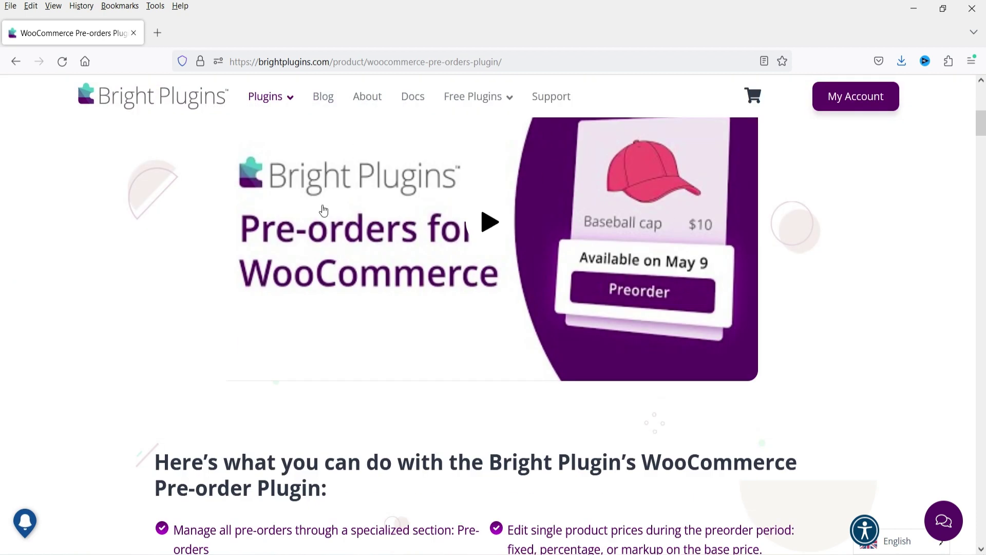
scroll(359, 213, down, 4)
scroll(357, 207, down, 8)
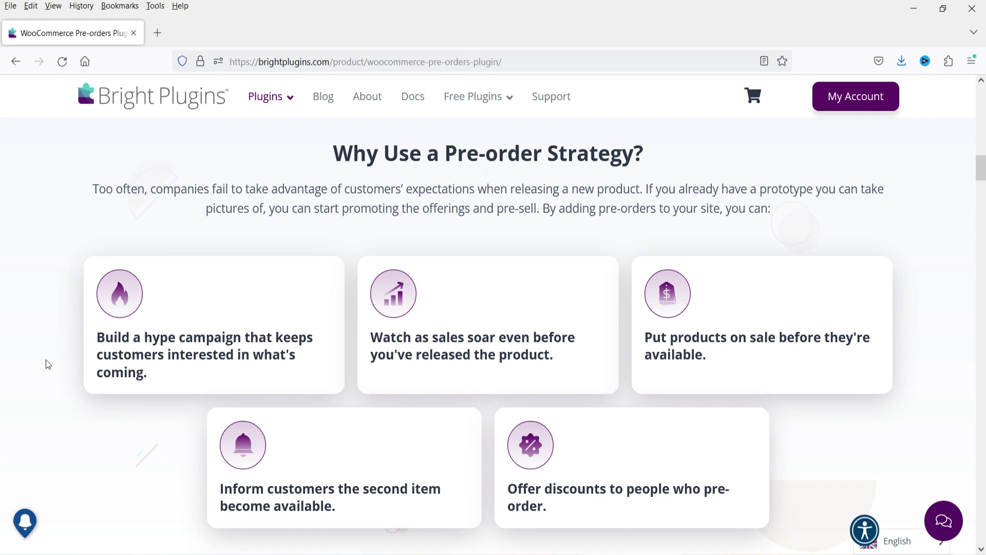
scroll(31, 329, down, 15)
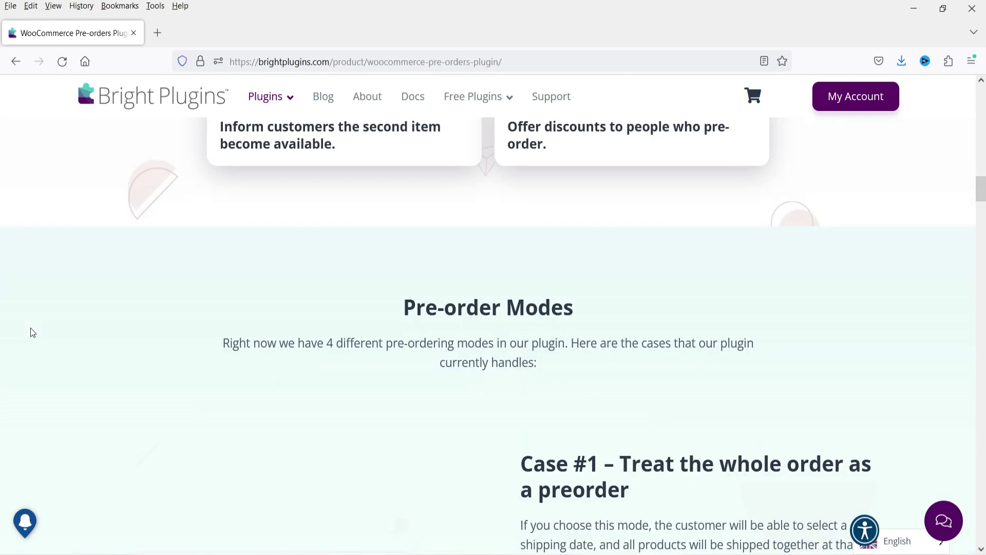
scroll(632, 250, down, 4)
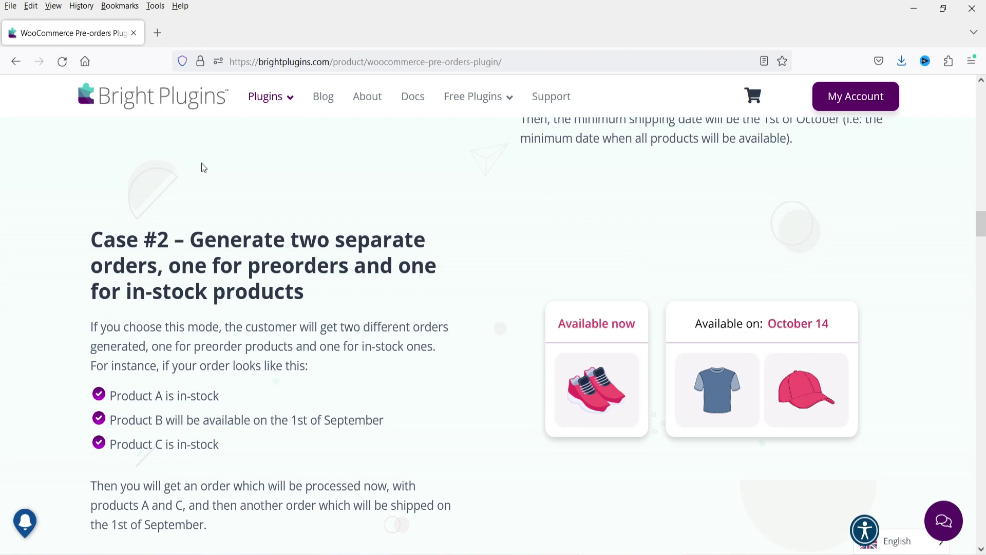
scroll(286, 280, down, 12)
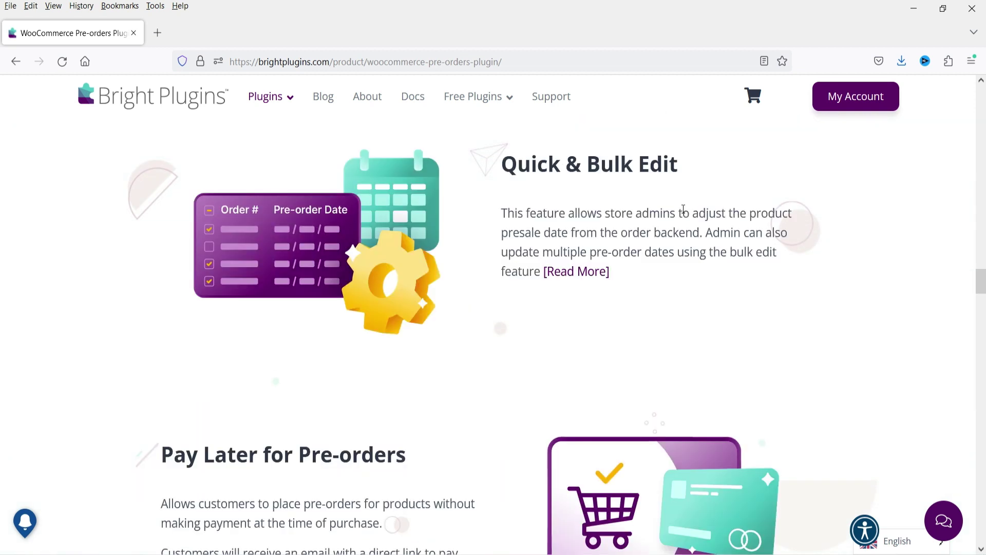
scroll(415, 261, down, 4)
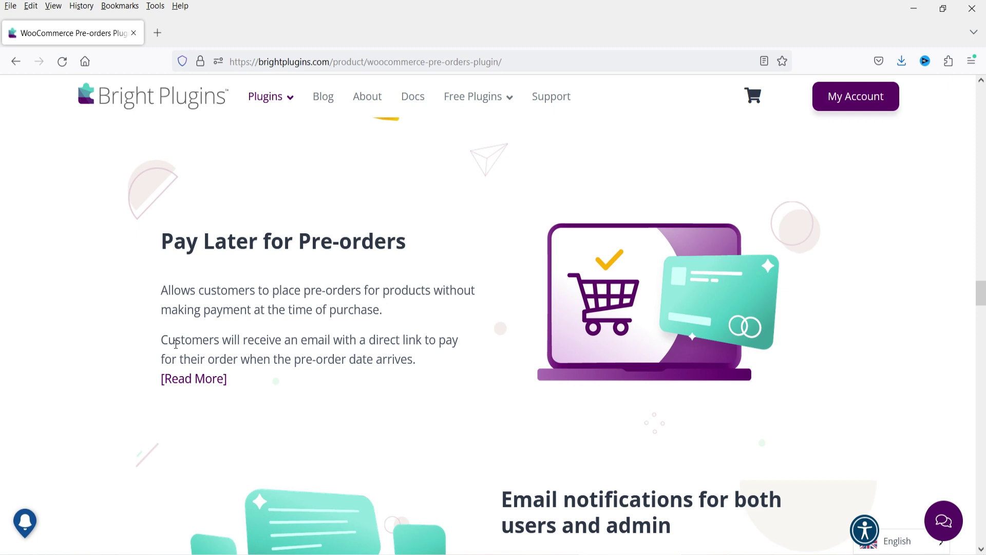
scroll(505, 305, down, 4)
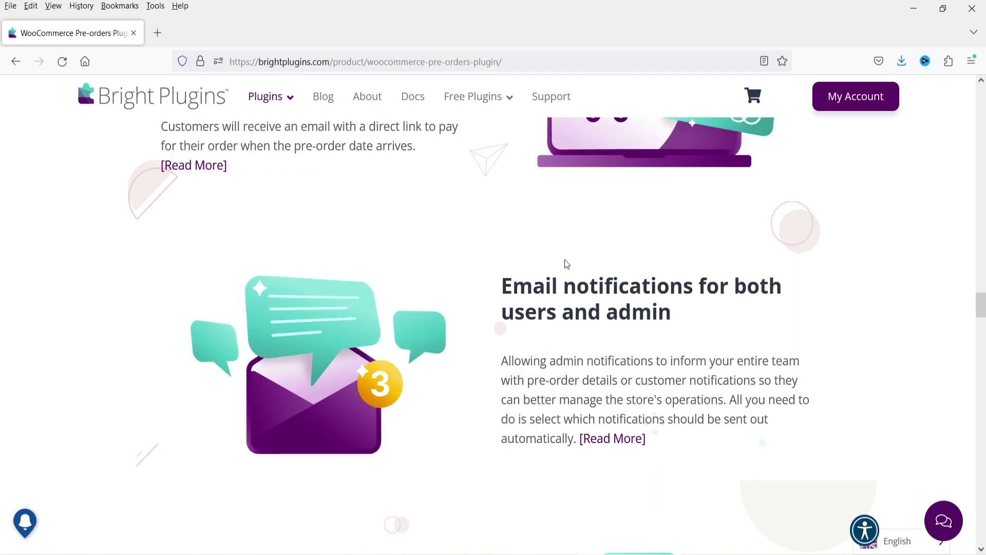
scroll(733, 336, down, 4)
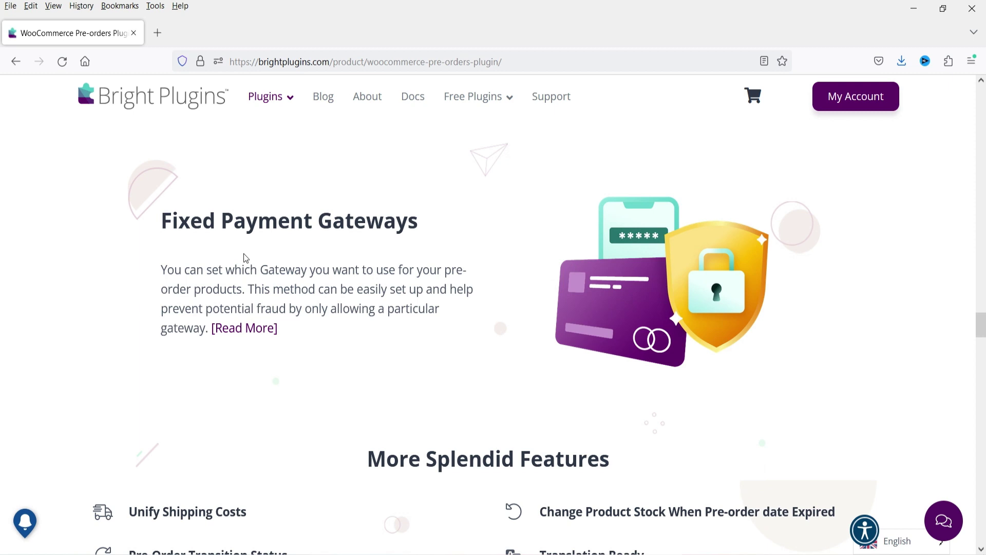
scroll(82, 230, down, 4)
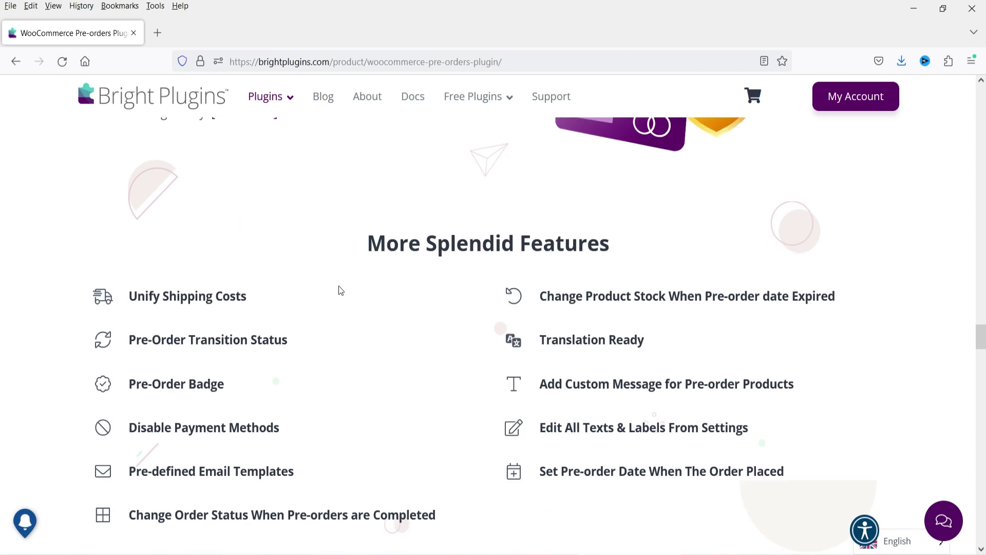
scroll(518, 264, down, 15)
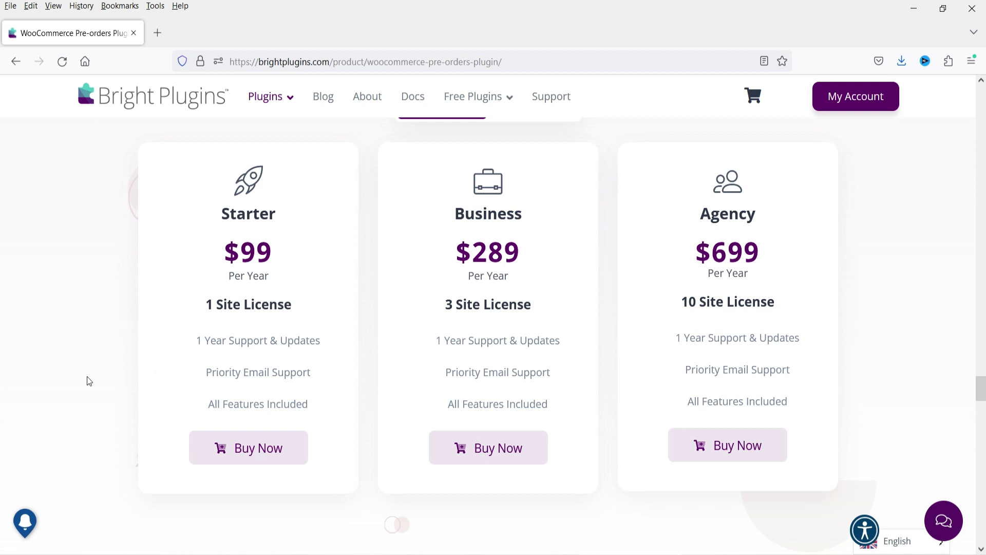
scroll(818, 276, down, 5)
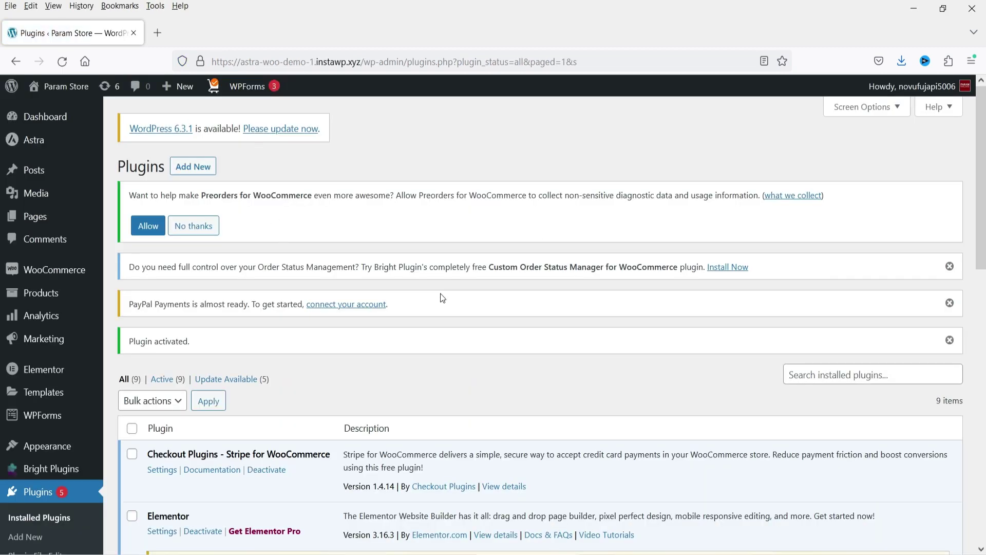
Open the Pre-Orders settings and examine the pre-order modes, status name, button title, available date text and cart notice
scroll(33, 369, down, 5)
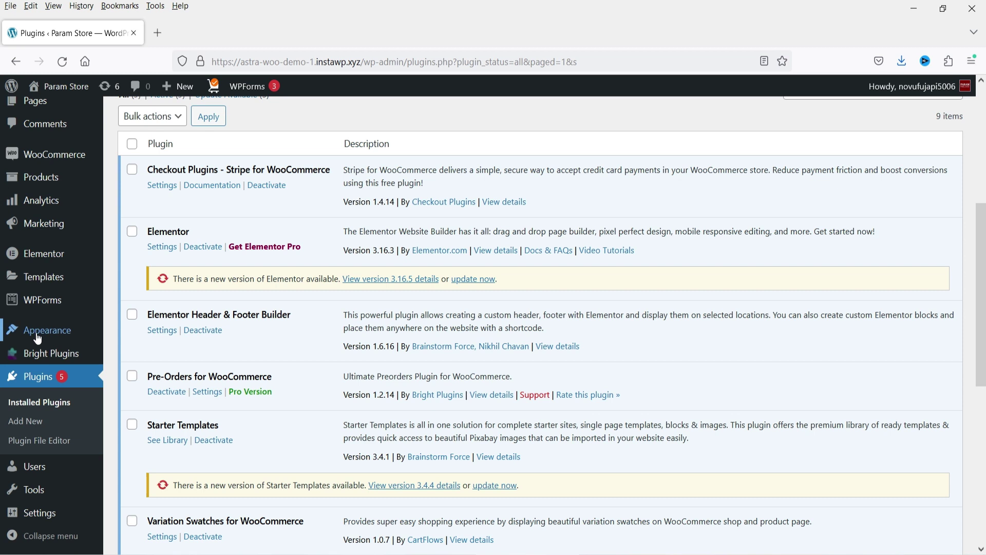
mouse_move(46, 355)
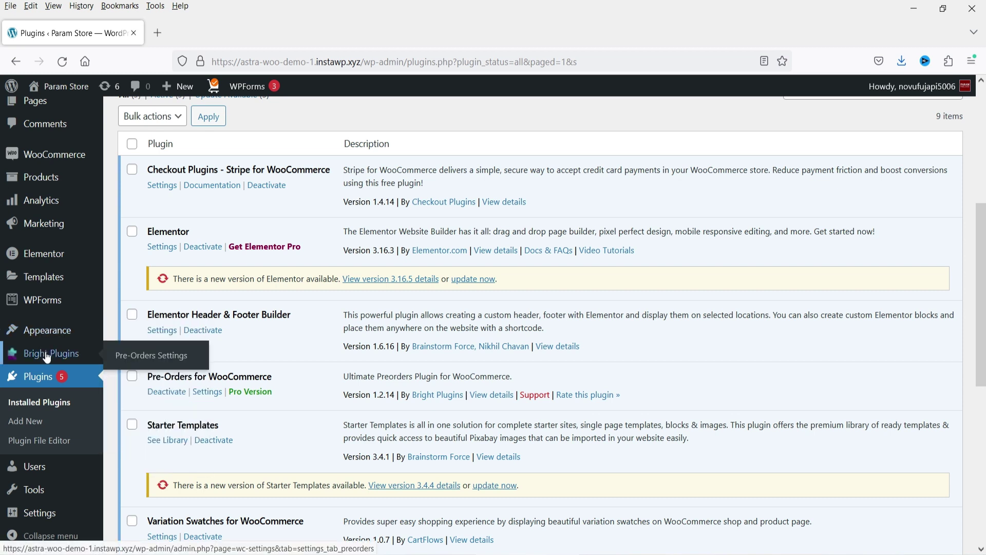
click(168, 356)
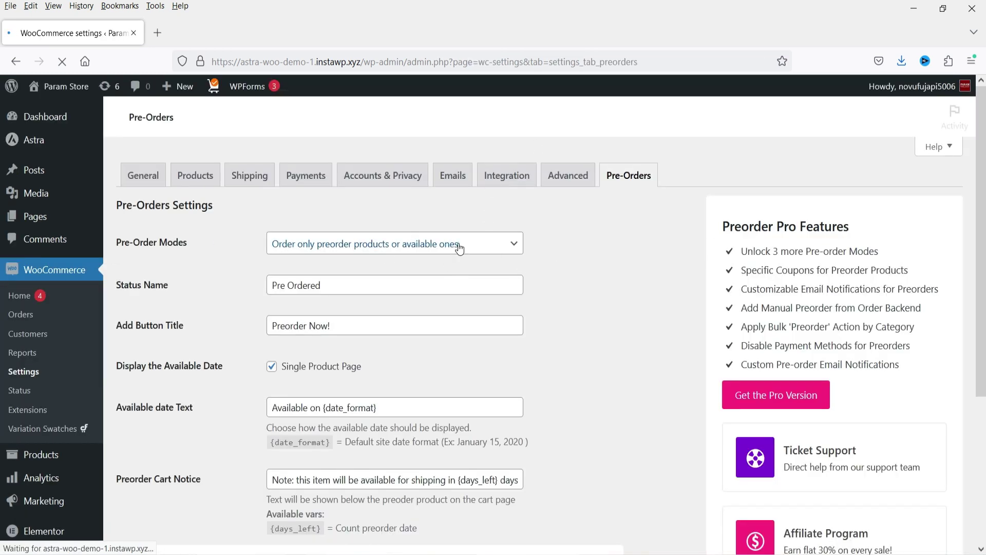
click(458, 246)
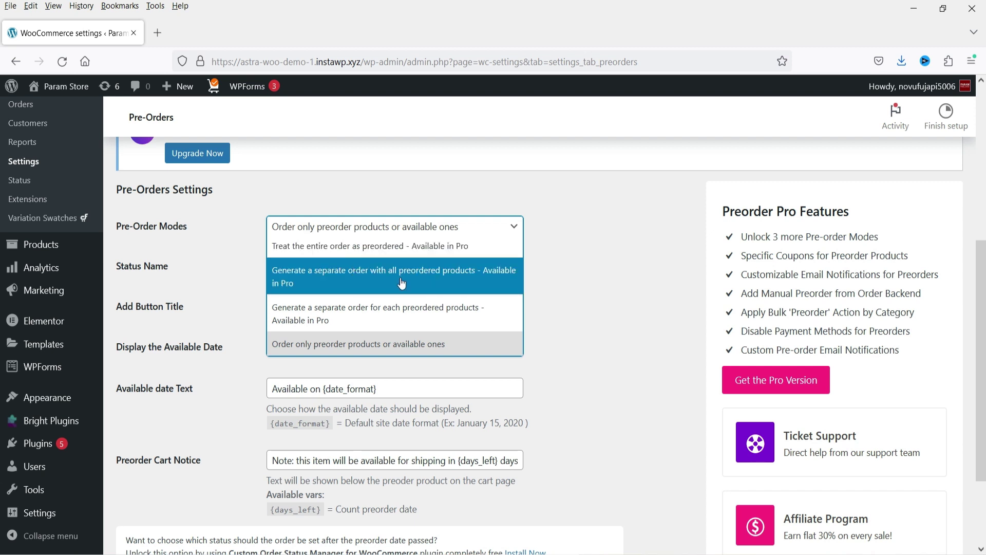
double_click(608, 262)
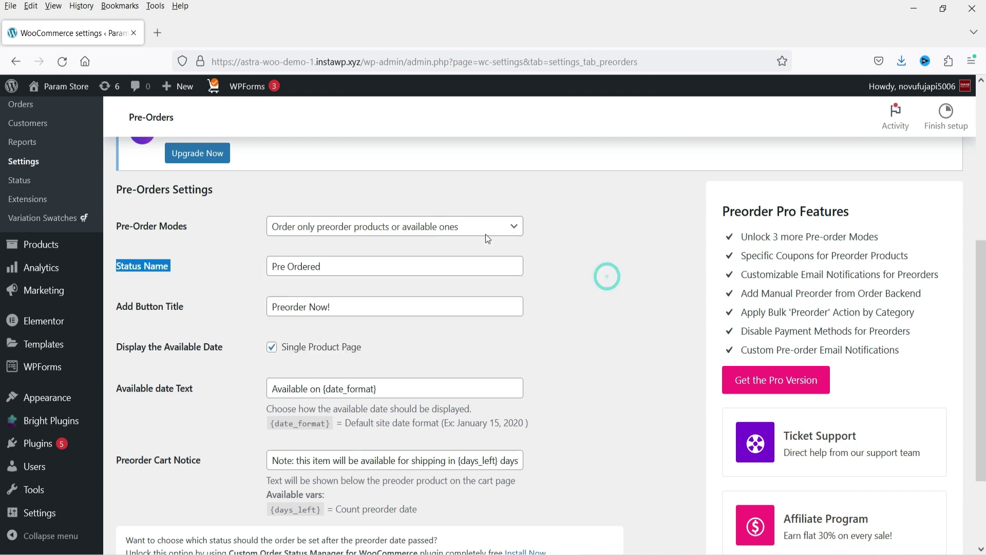
key(Tab)
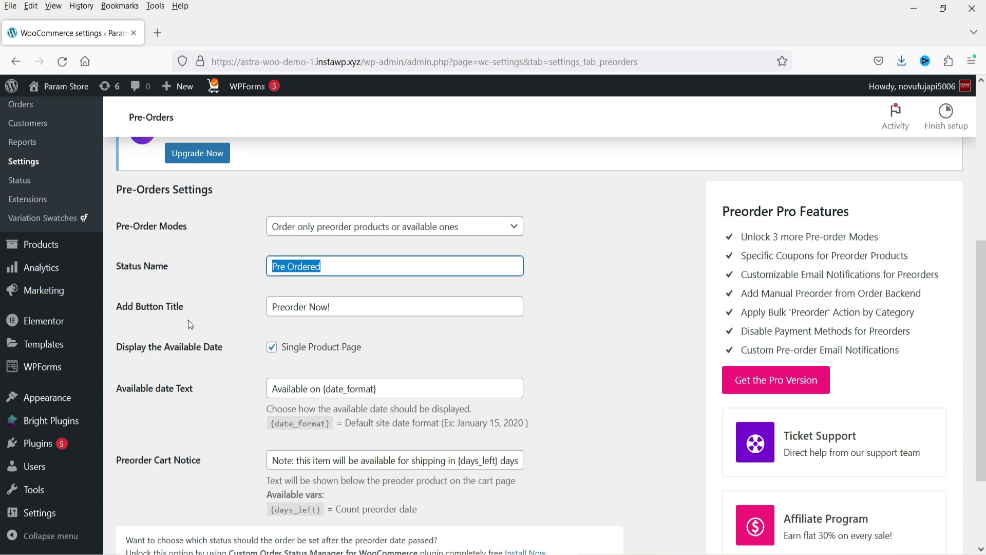
scroll(132, 310, down, 3)
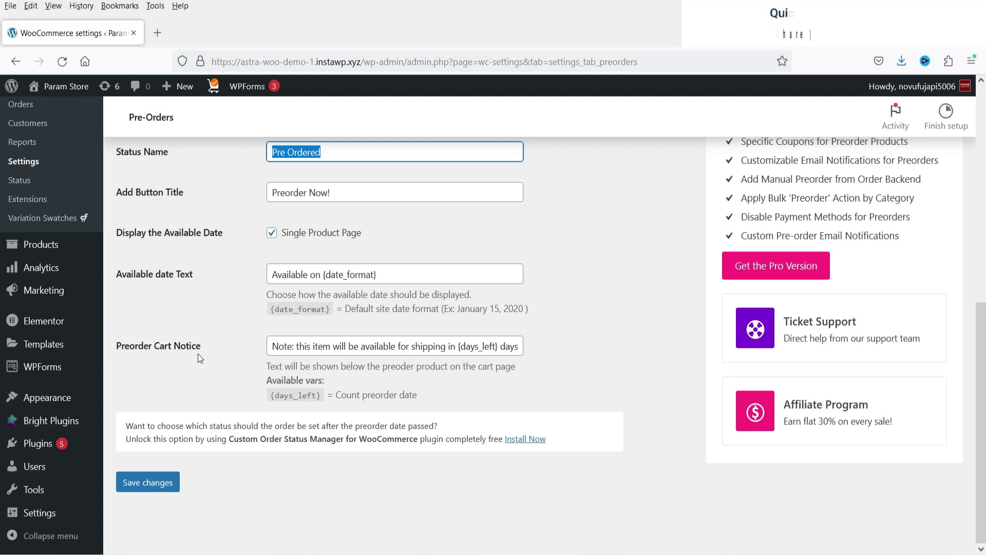
scroll(195, 344, up, 4)
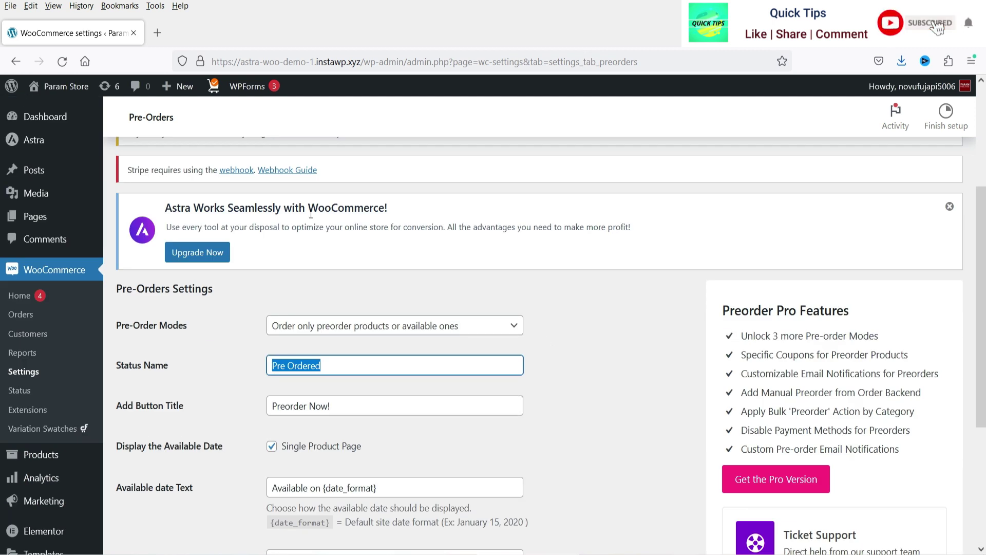
Open a new product form in a separate browser tab and title the product "Pre-order Demo 1"
mouse_move(39, 453)
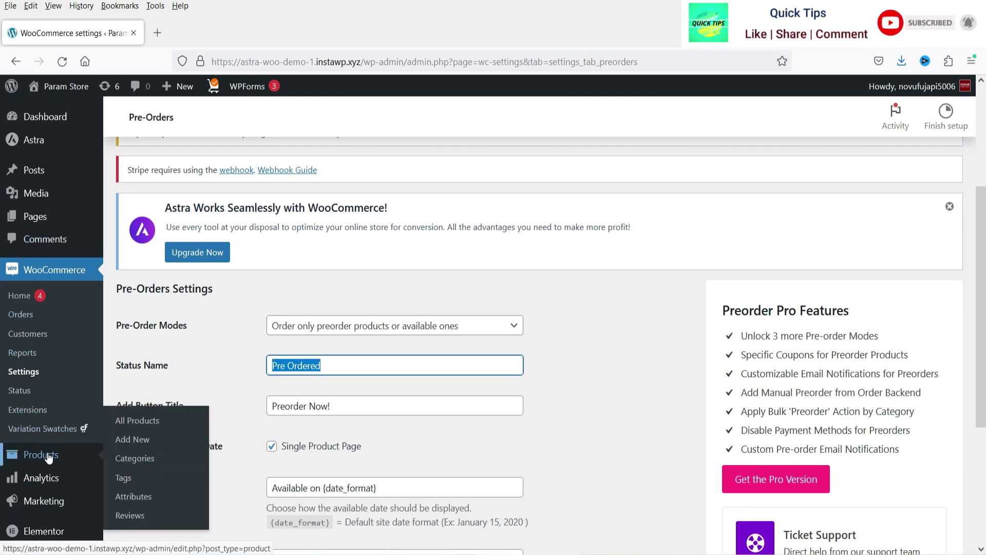
right_click(134, 438)
click(195, 234)
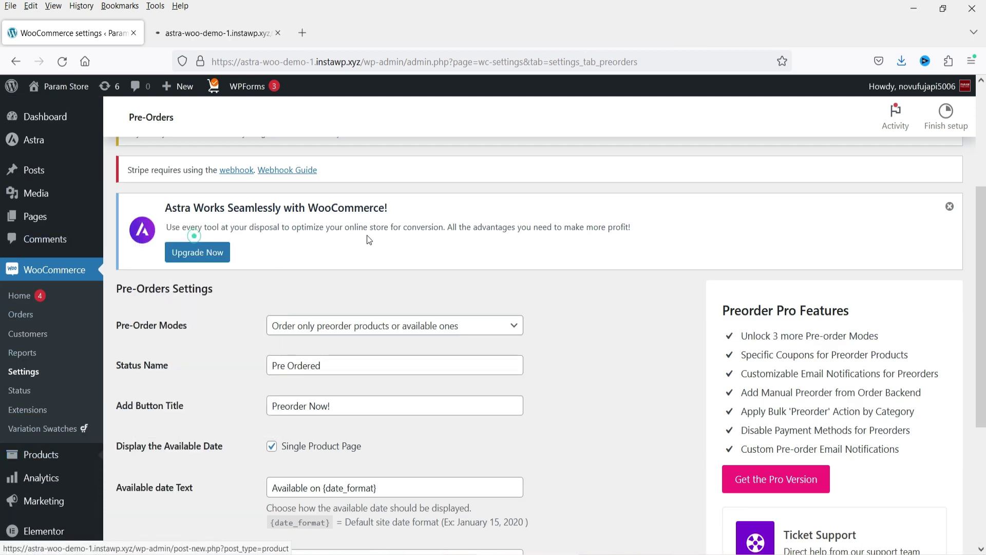
key(ctrl+Tab)
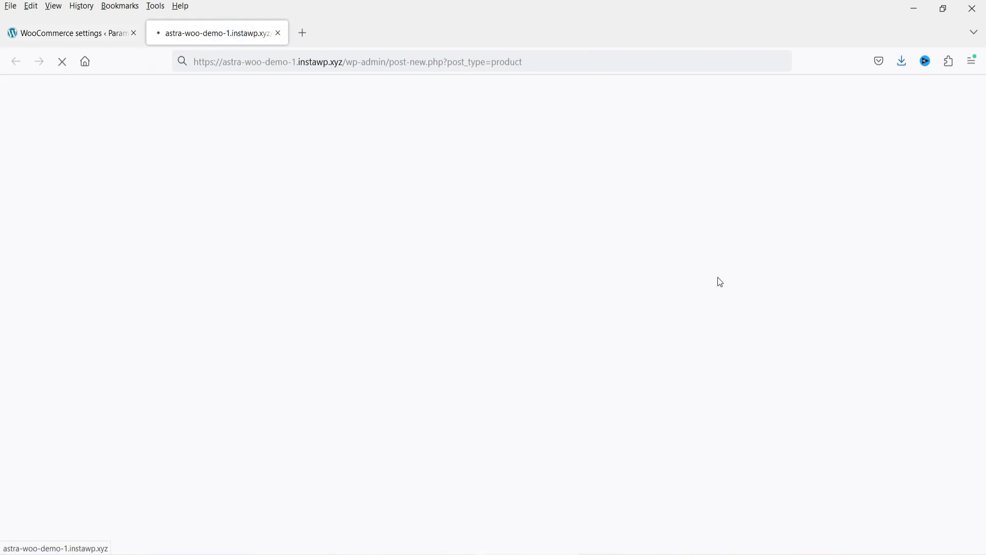
text(Pre-order Demo)
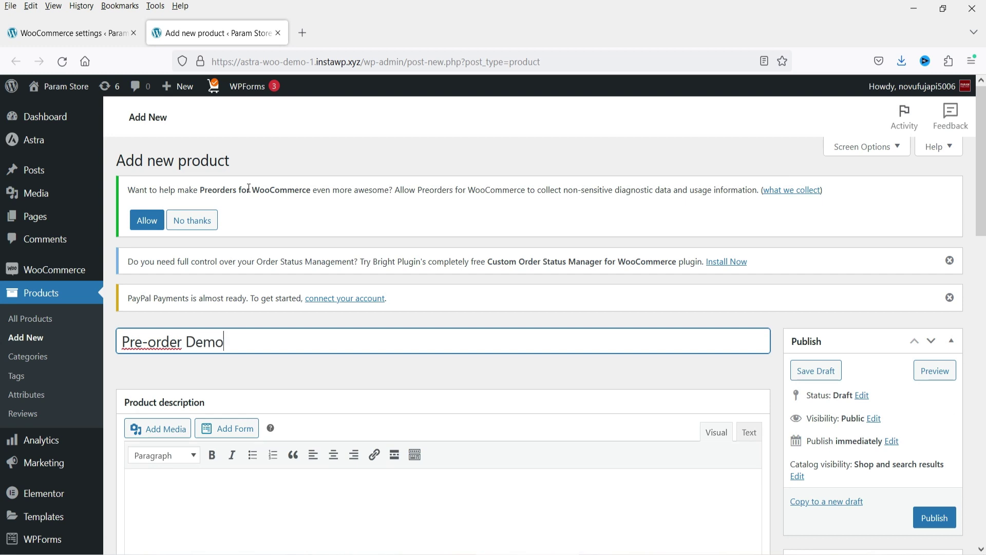
text( 1)
Copy the product title into both the product description and the product short description
key(ctrl+a)
key(ctrl+c)
scroll(282, 377, down, 4)
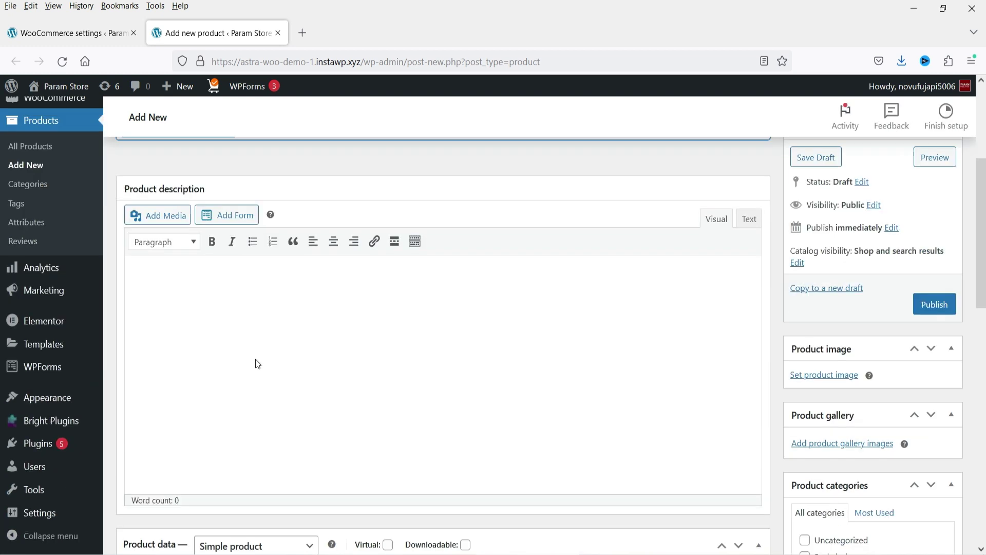
click(242, 303)
key(ctrl+v)
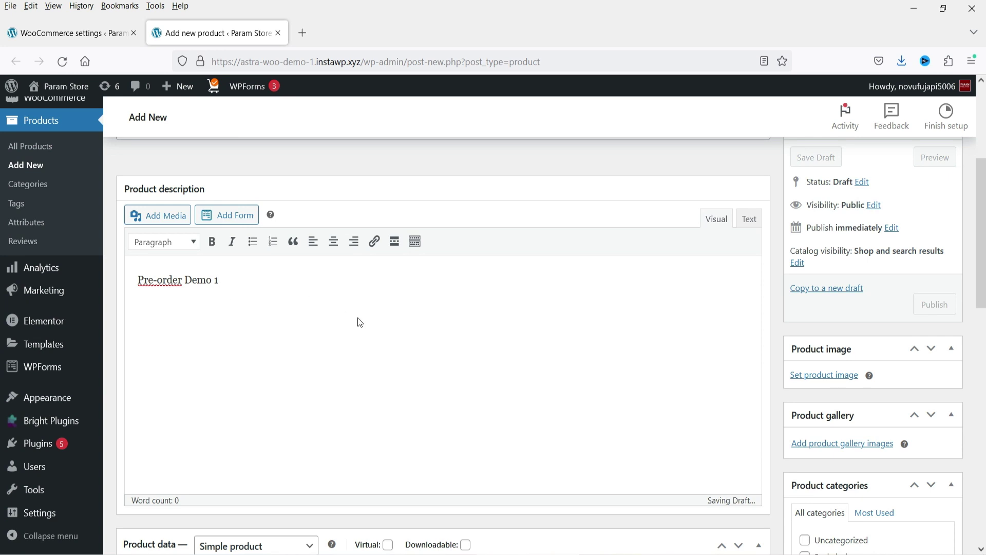
scroll(390, 300, down, 10)
click(244, 266)
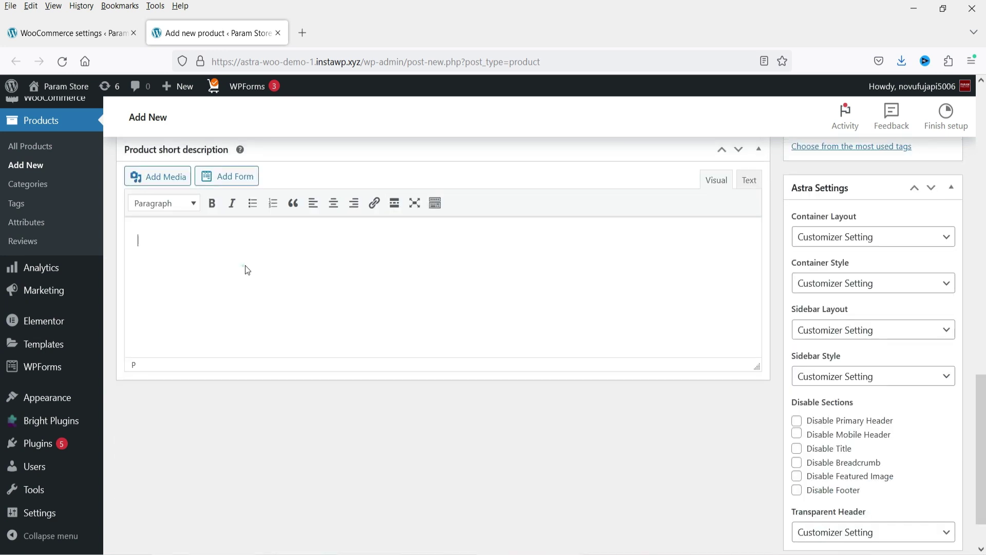
key(ctrl+v)
Set the product's regular price to $50 and its sale price to $40
scroll(309, 293, up, 7)
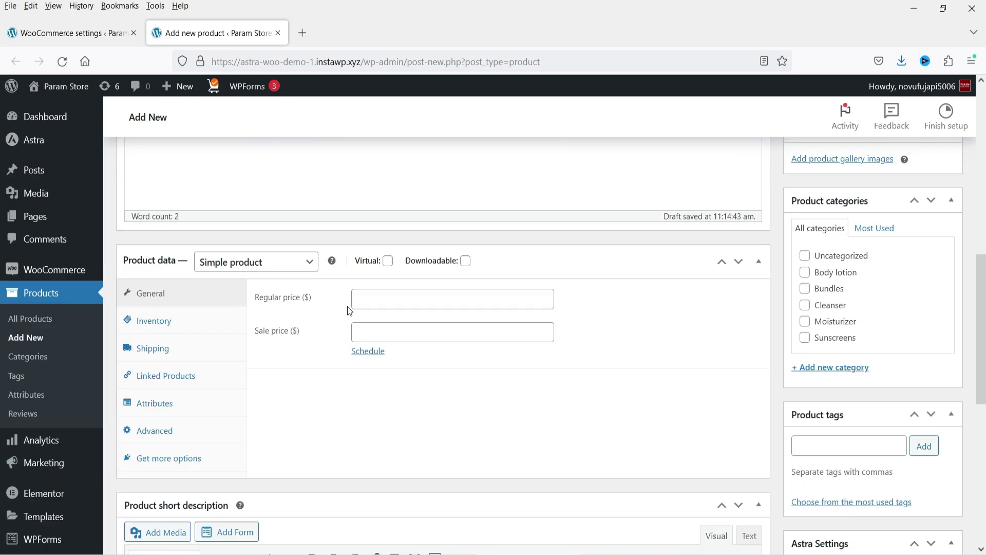
click(365, 301)
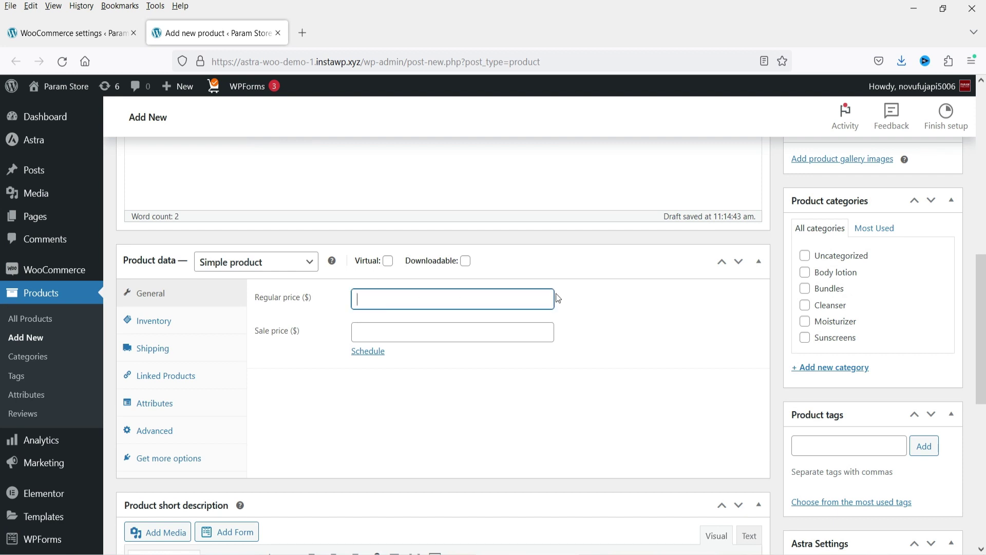
text(50)
click(451, 339)
text(40)
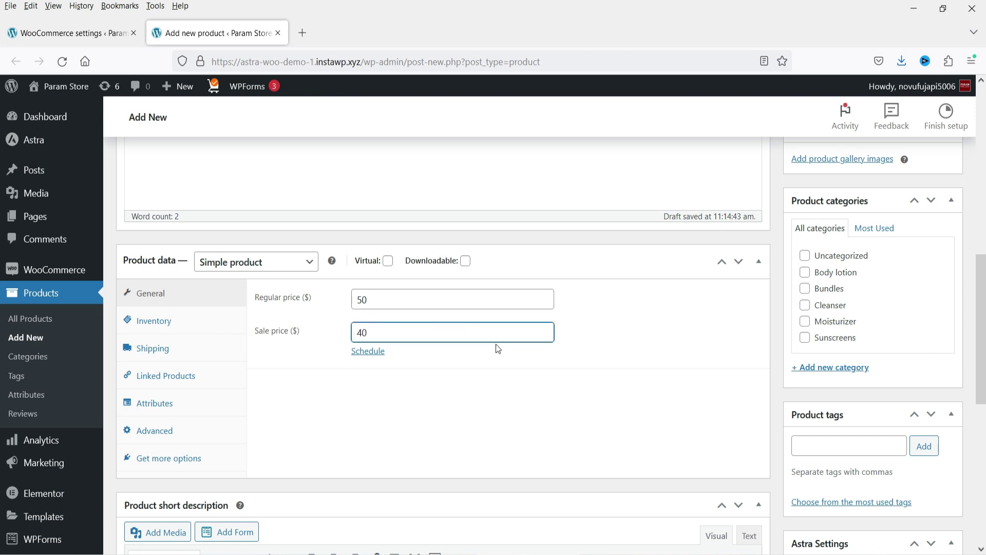
In the product's inventory data, offer the product as pre-order and set its pre-order date to 2023-10-16
click(493, 358)
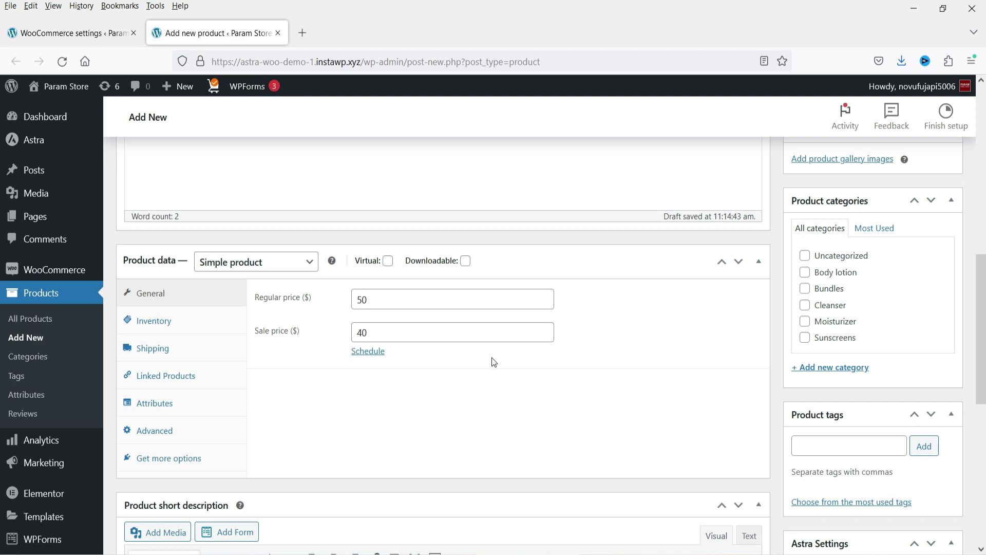
click(155, 323)
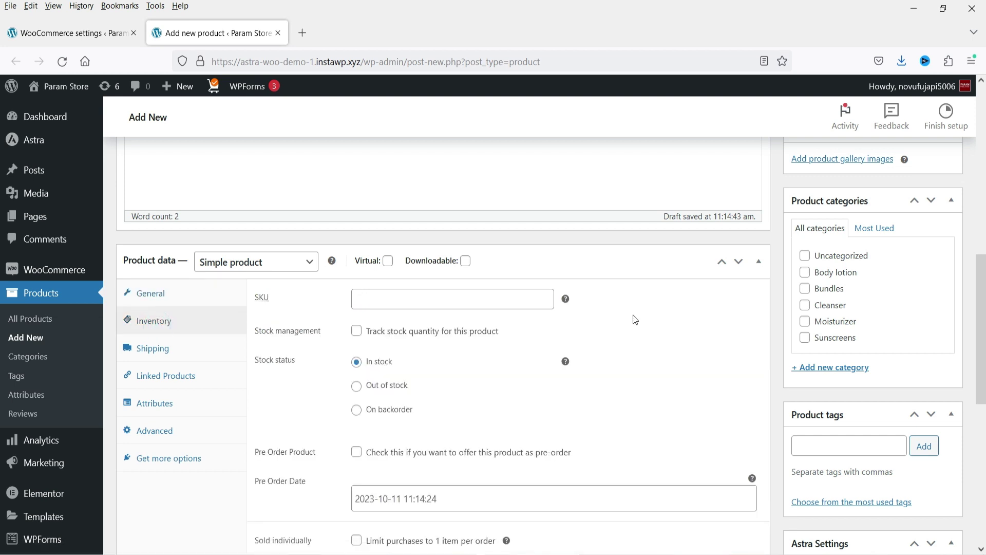
click(359, 455)
scroll(428, 391, down, 4)
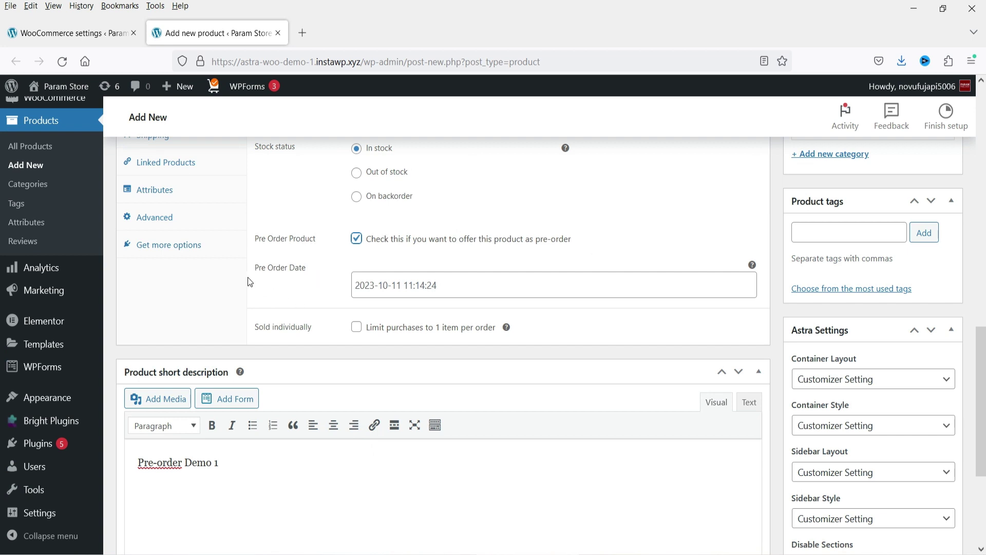
mouse_move(753, 269)
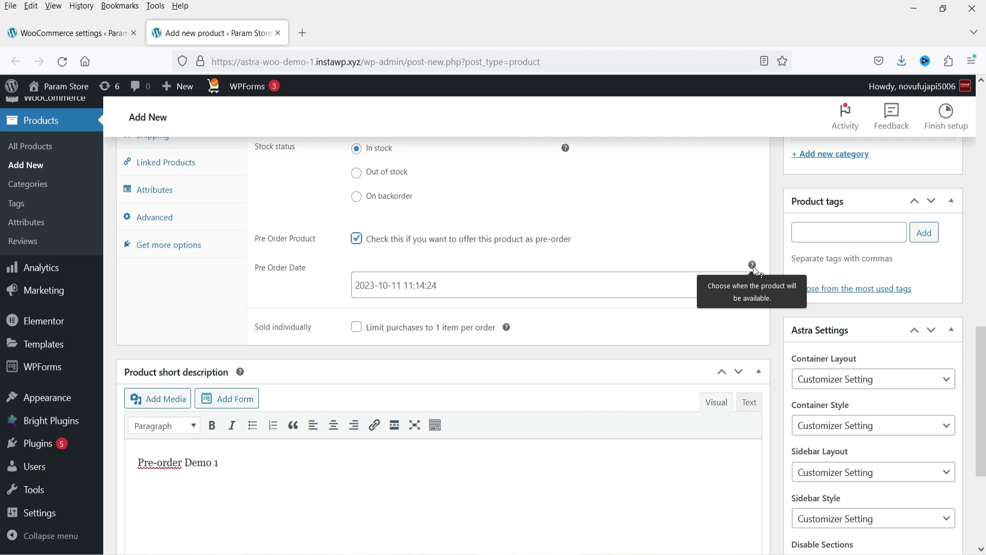
click(474, 282)
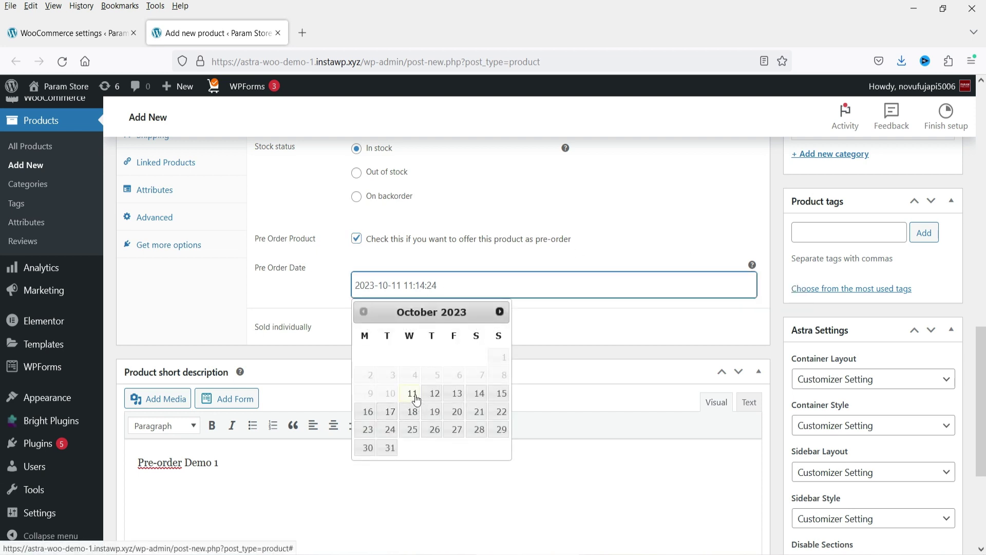
click(368, 411)
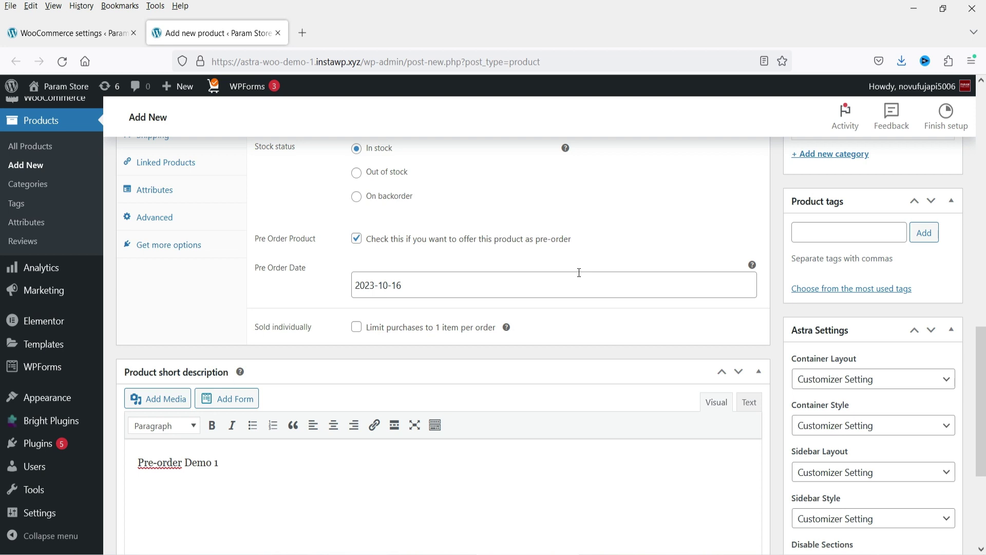
Limit purchases to 1 item per order and enable stock quantity tracking with a quantity of 20
click(356, 326)
scroll(575, 321, up, 3)
click(357, 265)
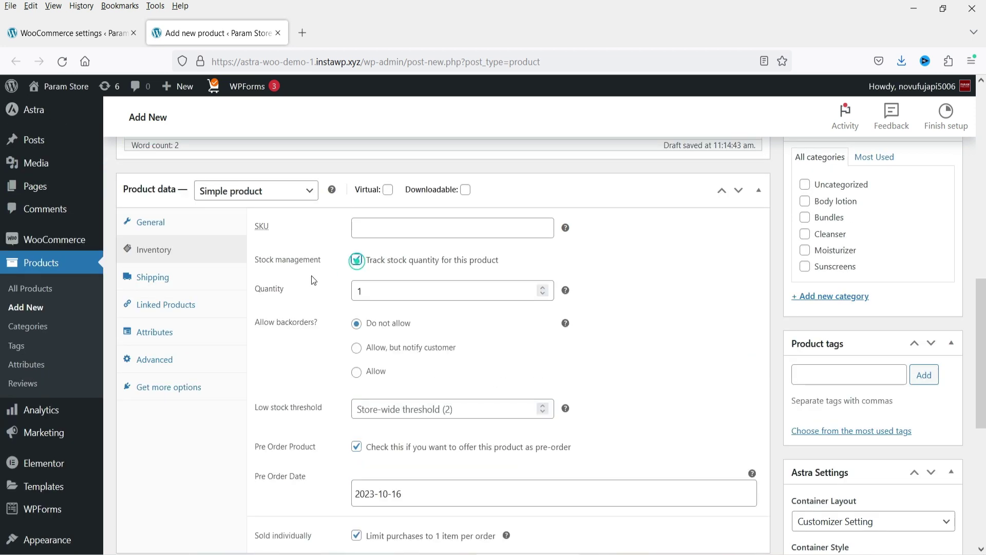
double_click(374, 290)
text(20)
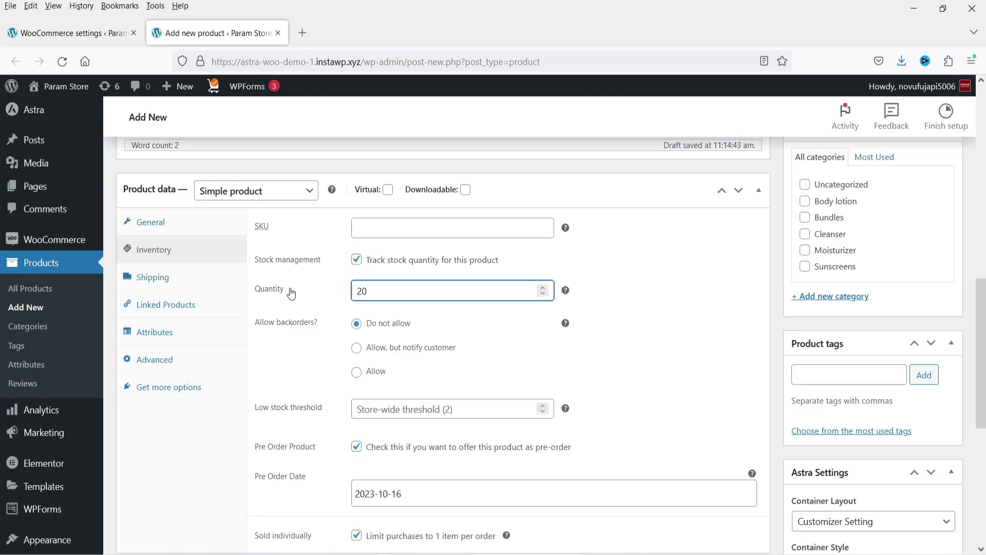
click(723, 351)
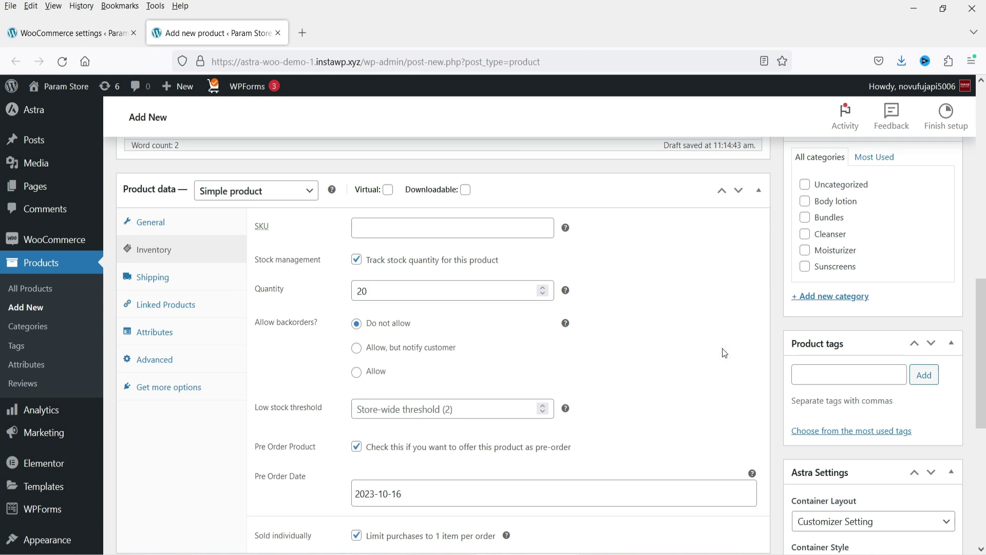
scroll(723, 352, down, 4)
scroll(350, 259, up, 4)
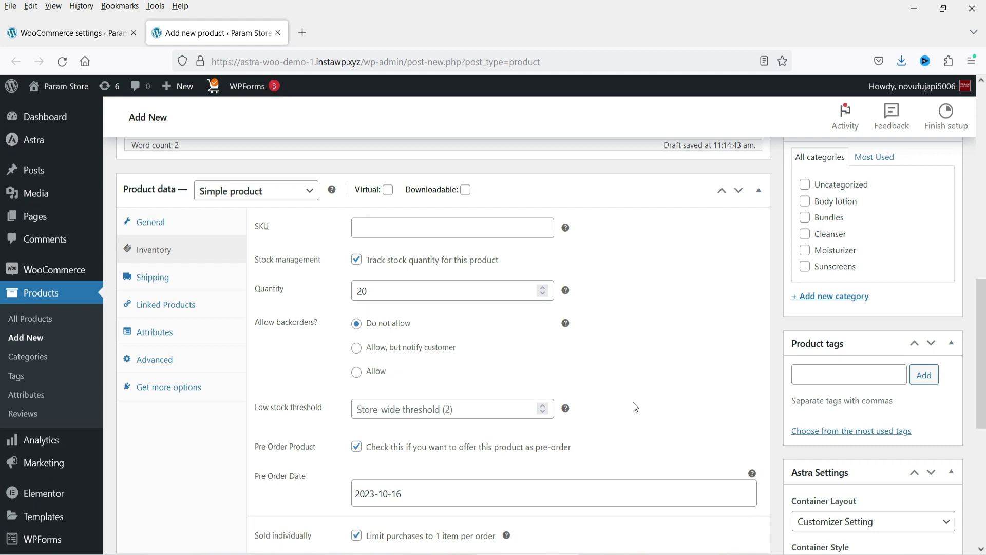
Schedule the product's sale price from 2023-10-11 to 2023-10-15
click(157, 223)
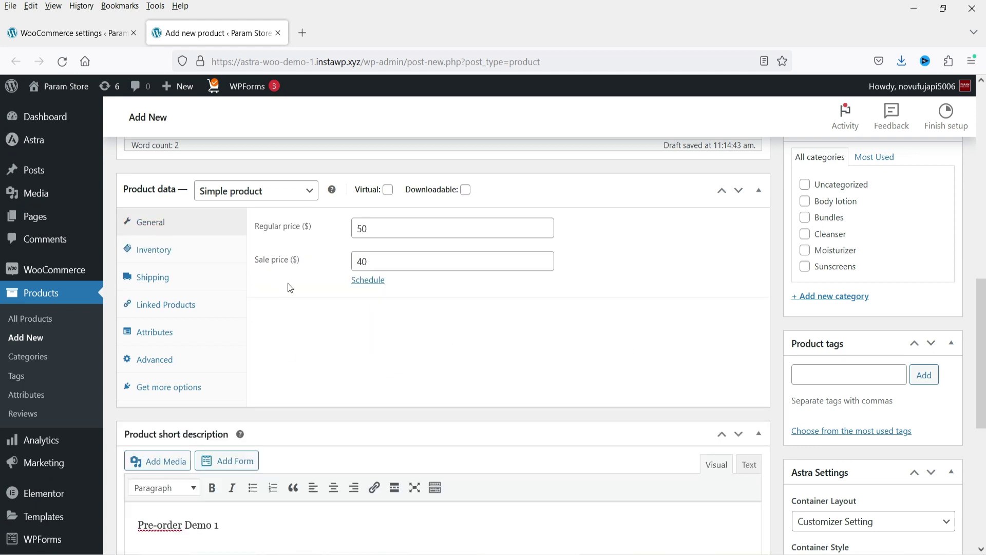
click(366, 281)
click(376, 294)
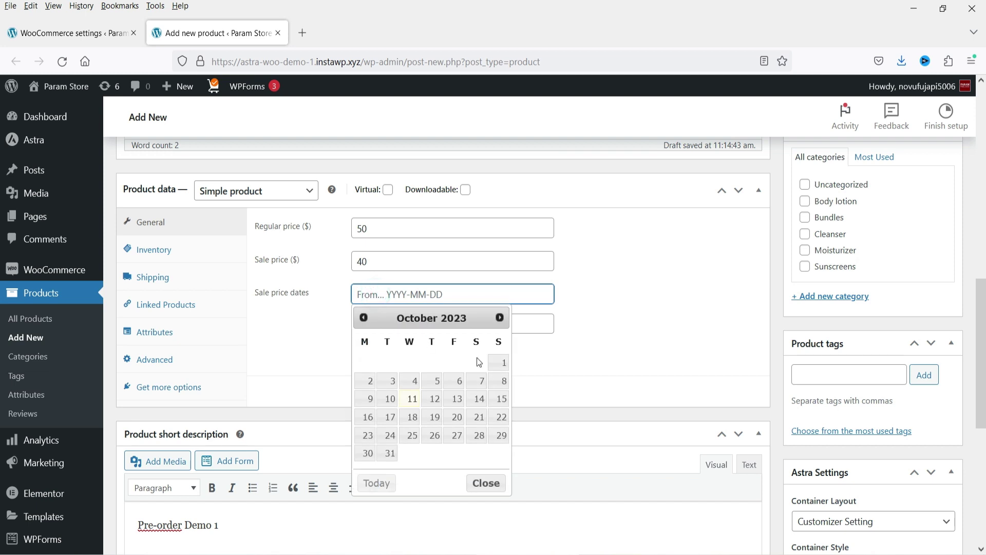
click(413, 400)
click(425, 324)
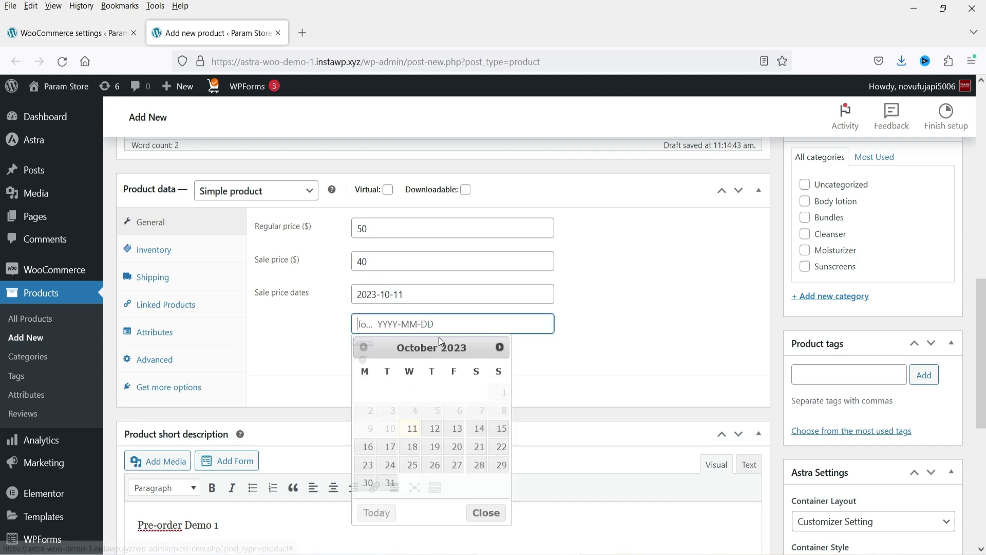
click(501, 429)
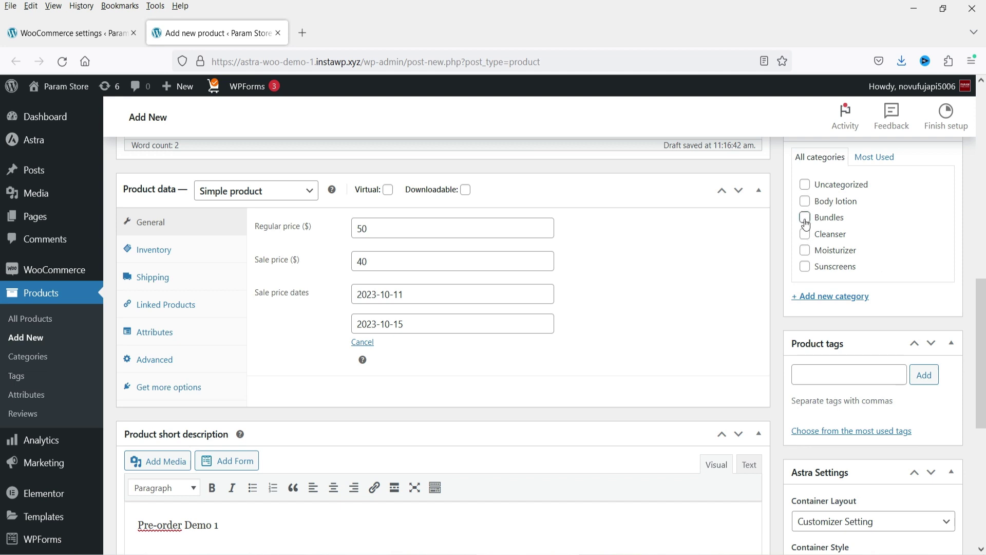
Assign the product to the Body lotion category
click(804, 201)
scroll(643, 332, down, 3)
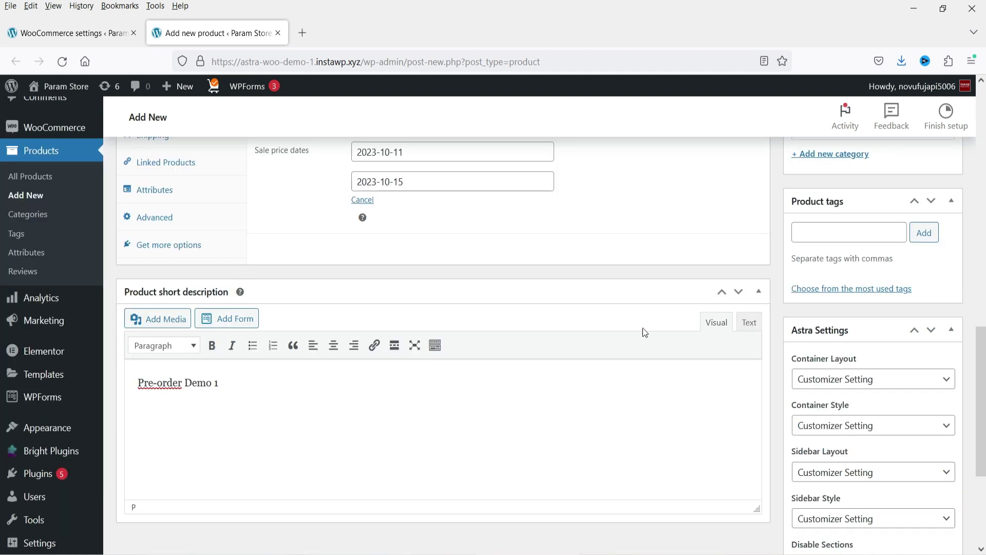
scroll(822, 265, down, 3)
Set the Flawless bottles-with-fruit photo from the media library as the product image
scroll(822, 287, up, 10)
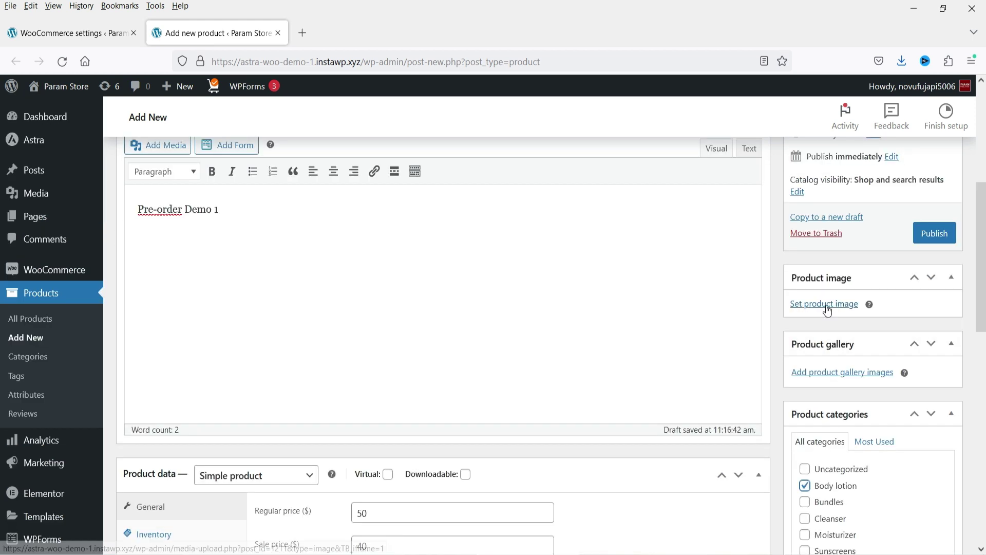
click(822, 304)
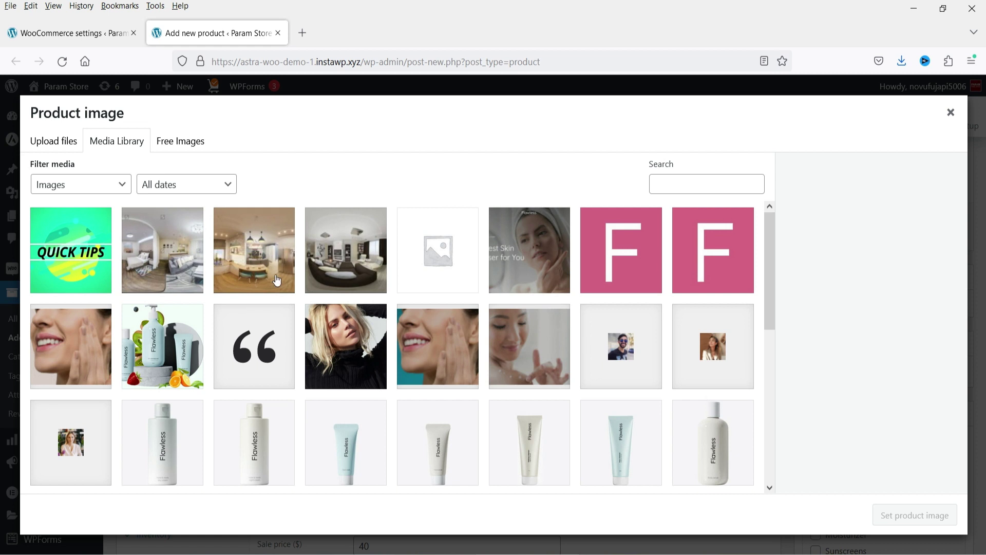
click(148, 324)
click(914, 515)
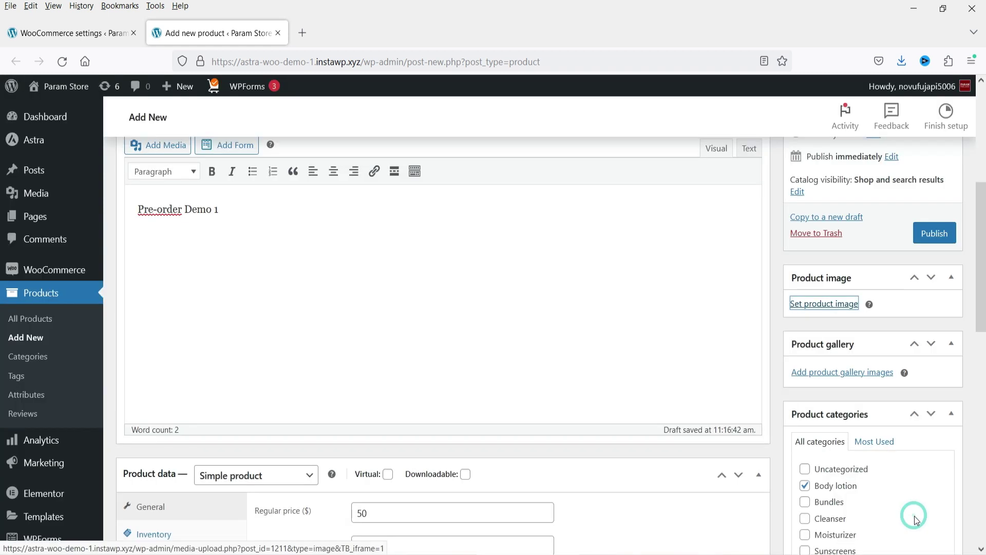
Add three media library photos to the product gallery: the cream dish, the woman in a towel and the hands with a bottle
scroll(934, 301, down, 4)
scroll(883, 290, down, 3)
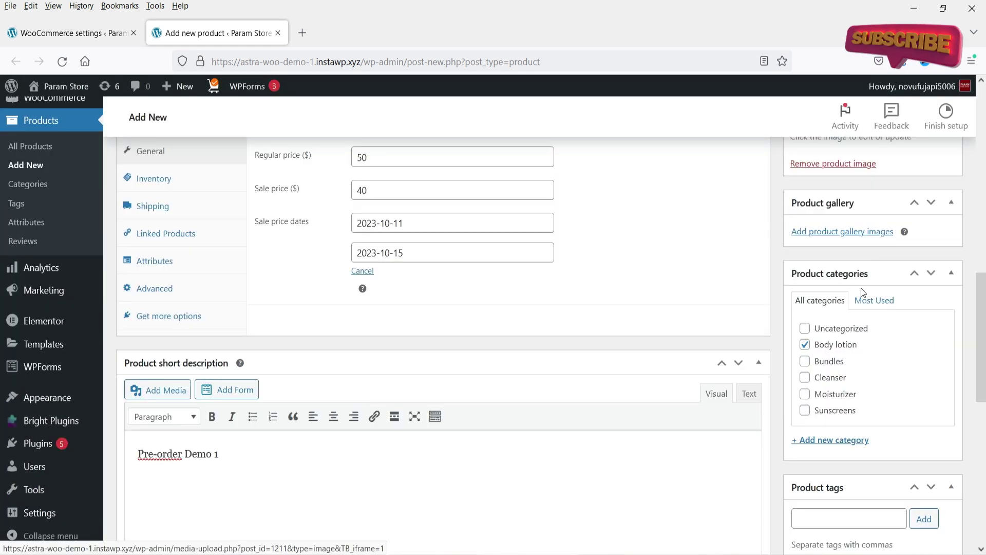
scroll(861, 288, up, 3)
click(832, 375)
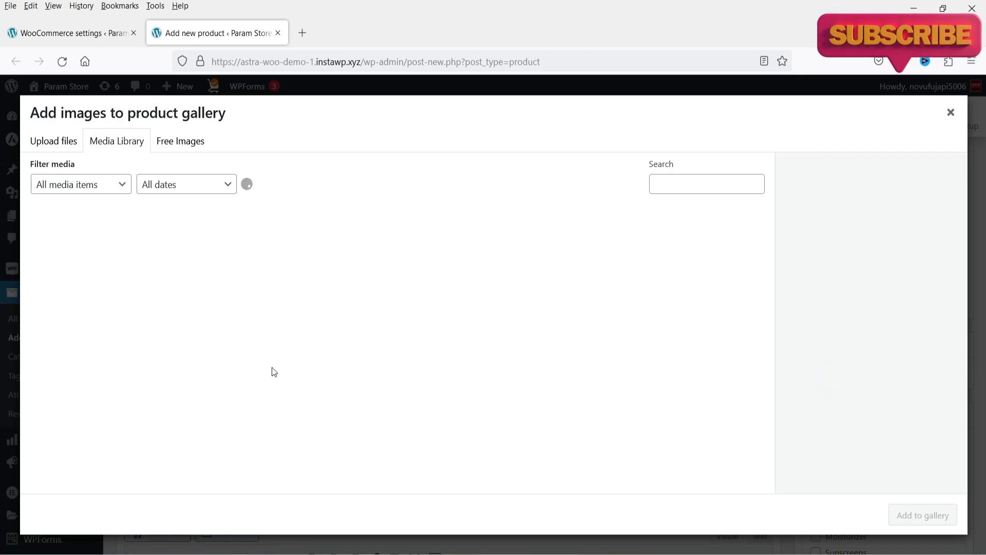
scroll(390, 360, down, 1)
click(437, 376)
click(529, 376)
click(346, 376)
click(922, 515)
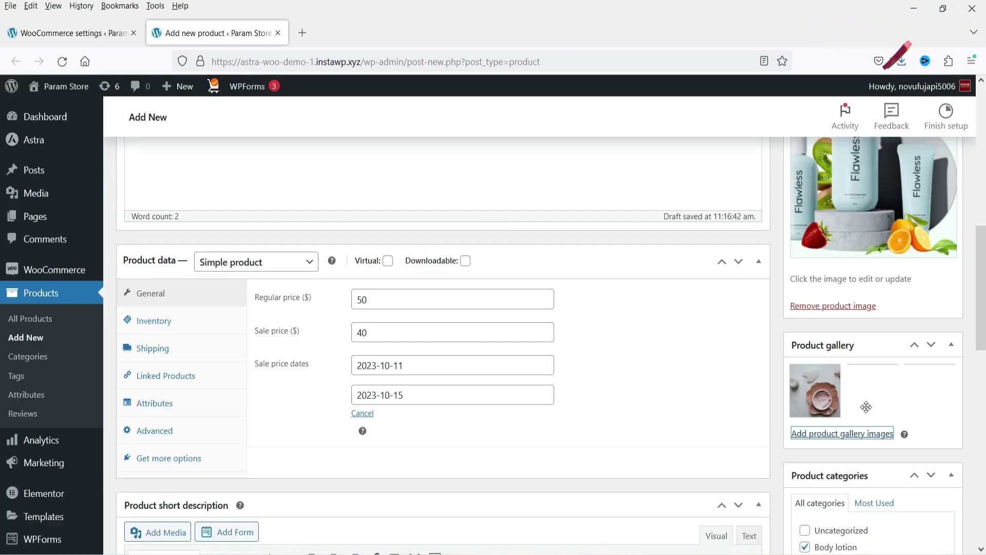
Publish the product and open its permalink in a new browser tab
scroll(673, 385, down, 5)
scroll(666, 385, up, 10)
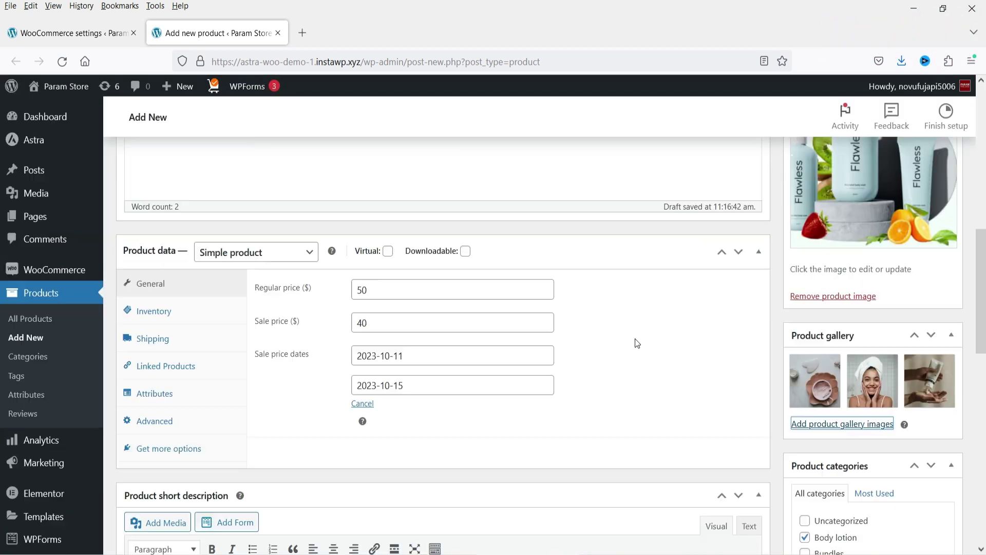
click(945, 308)
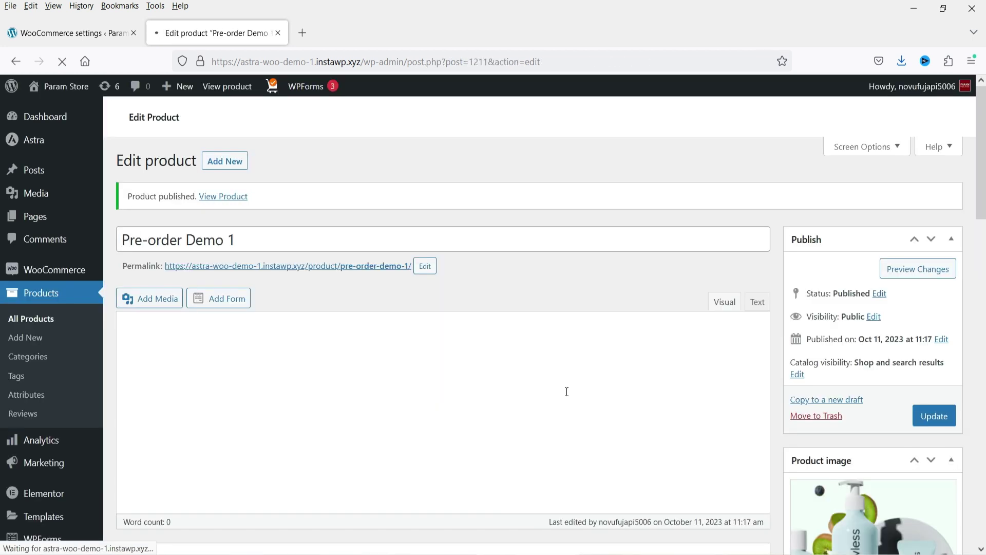
right_click(362, 272)
click(409, 284)
click(336, 35)
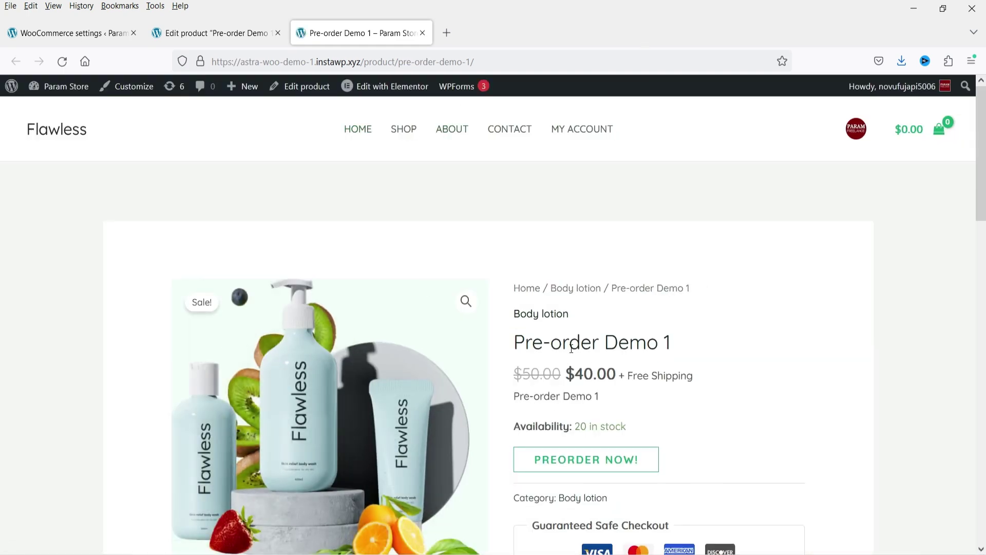
Examine the product page's prices, stock availability, pre-order button, category and gallery images
double_click(543, 372)
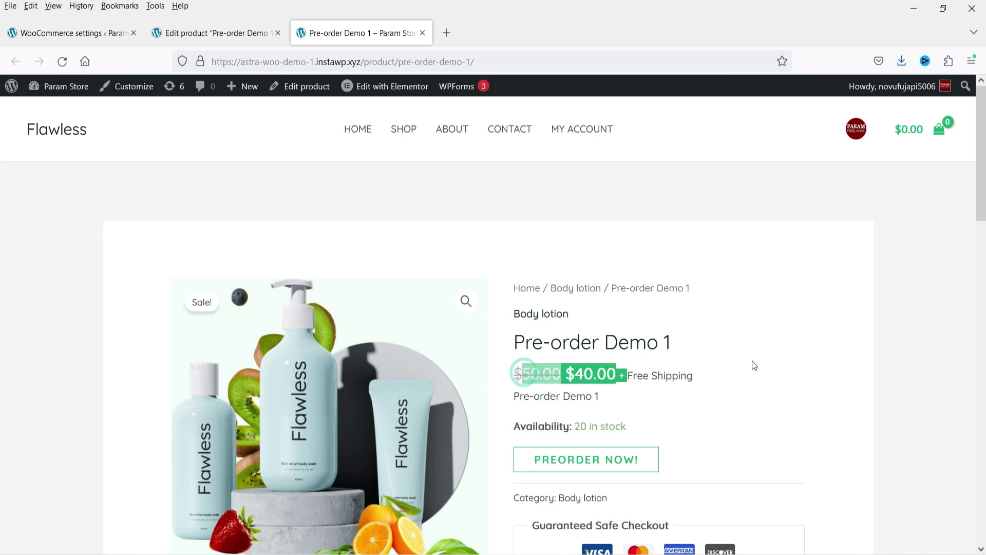
scroll(535, 341, down, 2)
click(522, 324)
mouse_move(522, 325)
mouse_down()
mouse_move(600, 324)
mouse_move(513, 326)
mouse_up()
click(611, 327)
click(727, 345)
drag(627, 355, 575, 355)
click(690, 357)
scroll(682, 351, down, 2)
scroll(745, 318, up, 4)
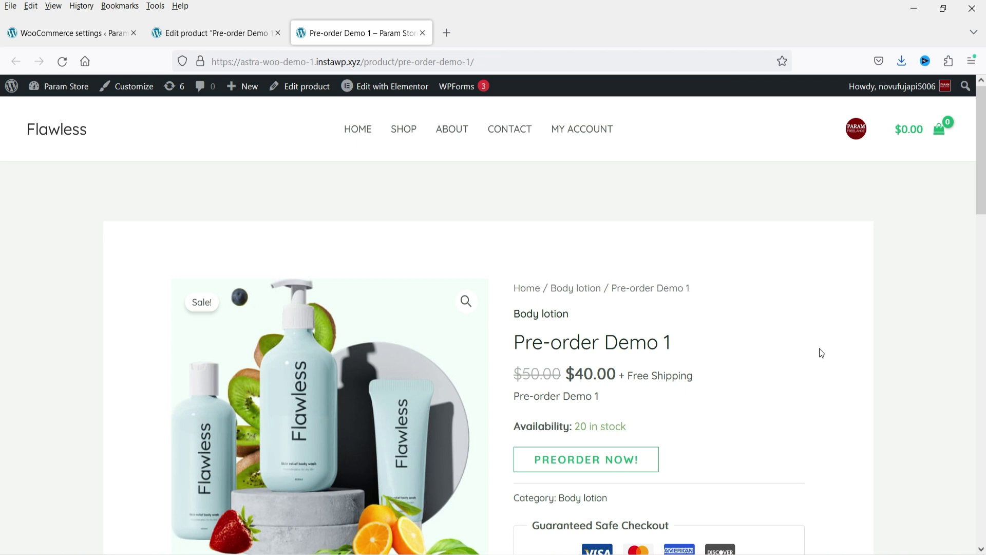
scroll(795, 345, down, 3)
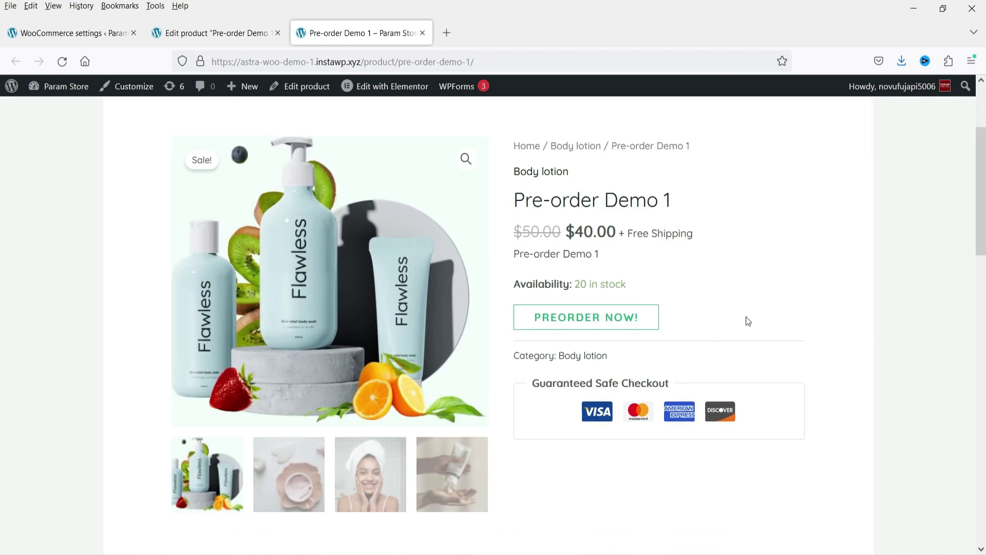
Pre-order the product, open the cart and read the shipping availability note under the item
click(607, 319)
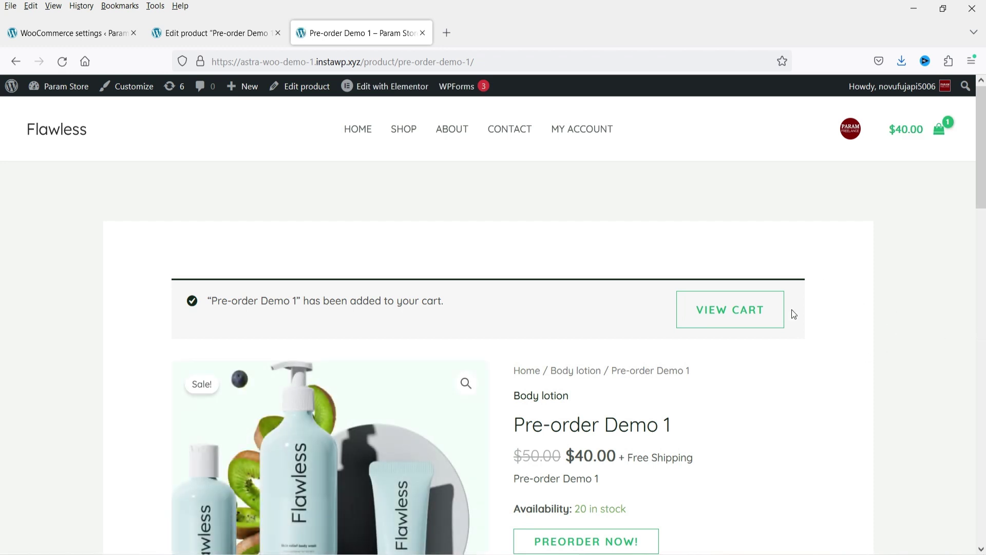
click(739, 319)
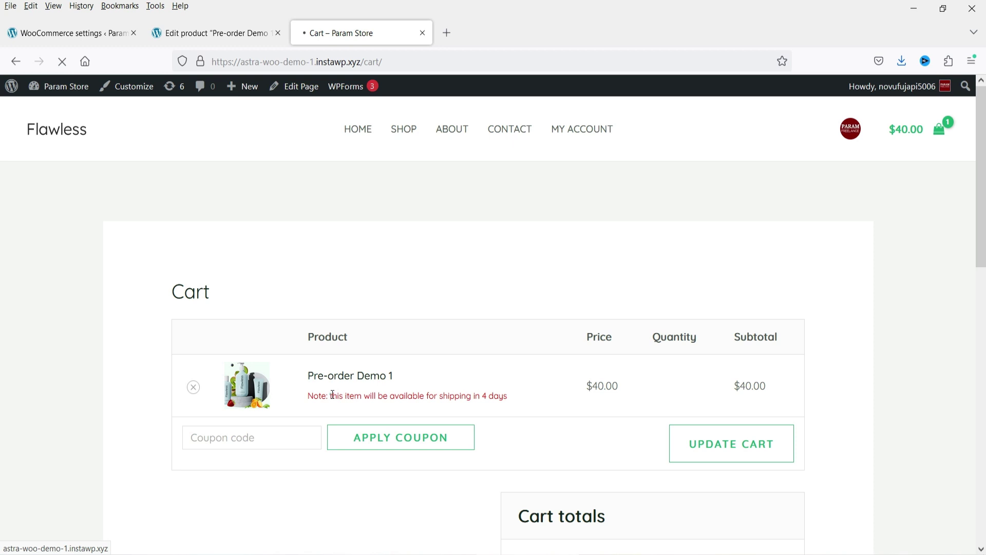
drag(333, 394, 488, 396)
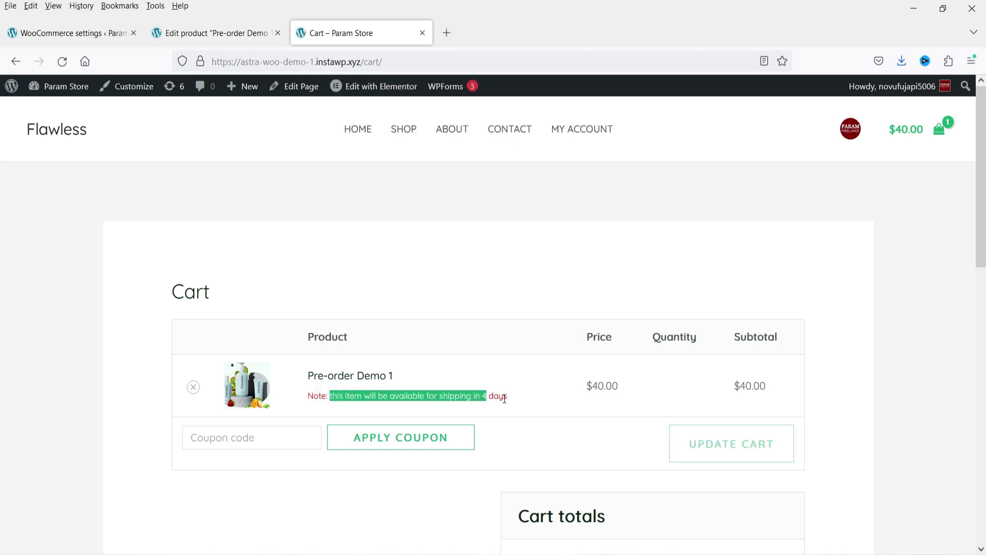
click(504, 398)
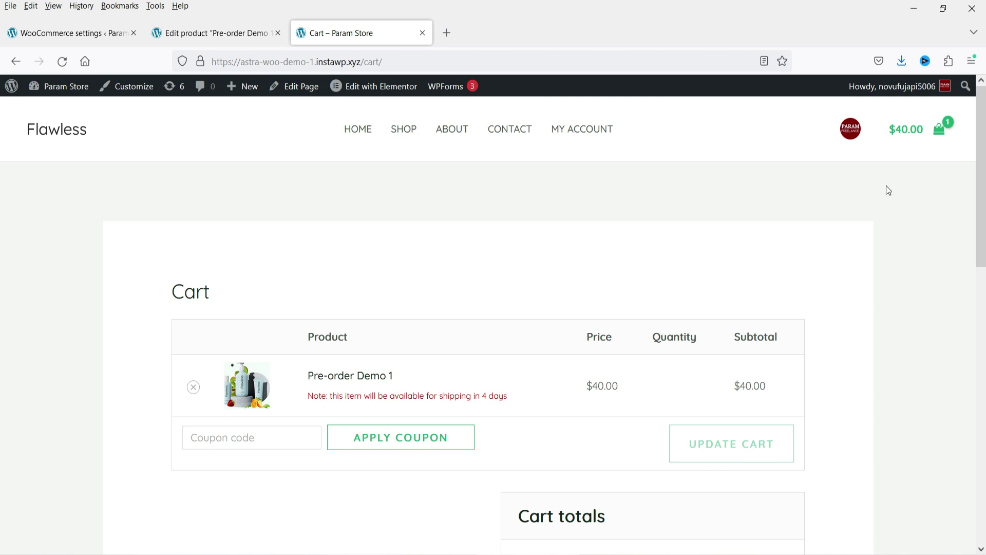
Proceed to checkout and examine the billing fields, order summary and payment options
scroll(888, 190, down, 5)
click(628, 379)
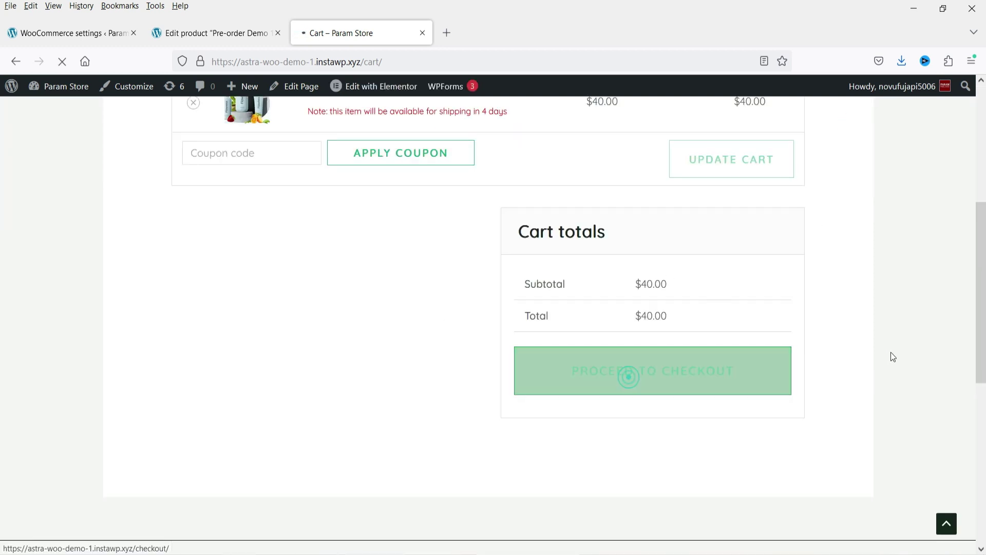
scroll(872, 341, down, 4)
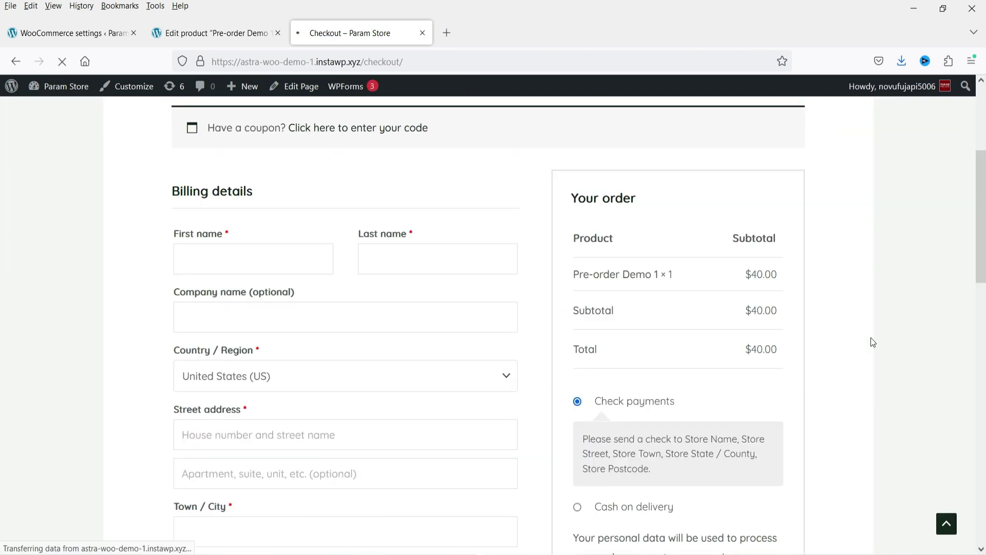
scroll(873, 342, down, 4)
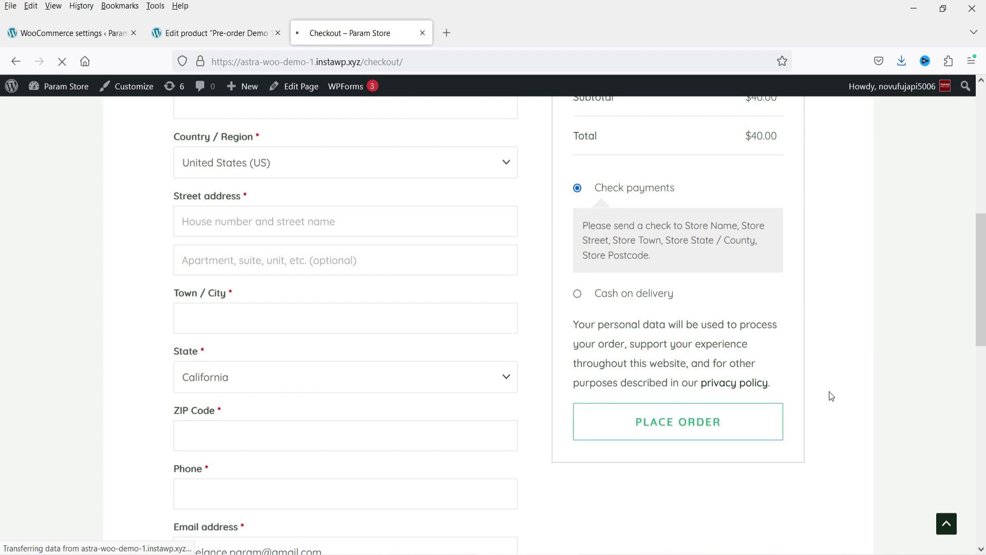
scroll(929, 359, up, 6)
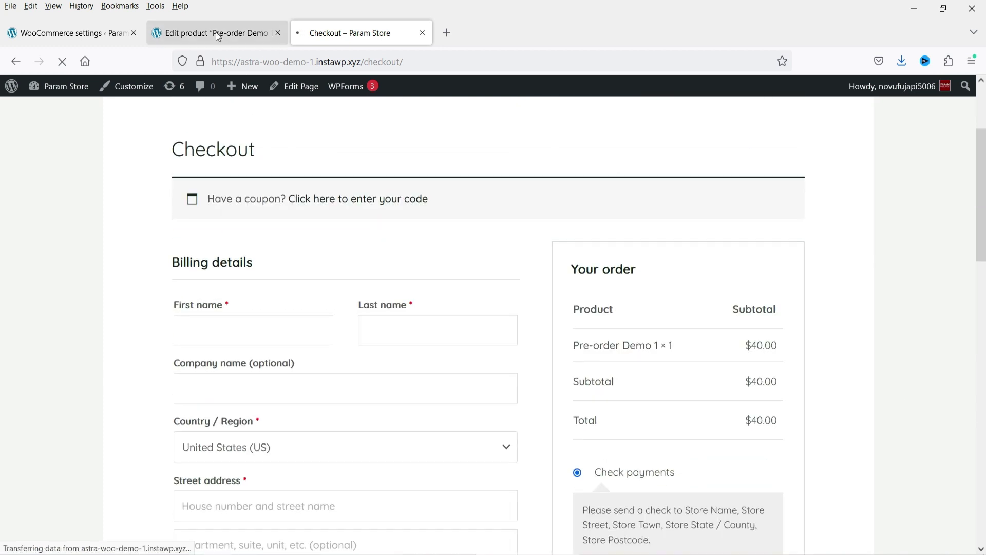
Replace the Pre-order Demo 1 short description with "This product will be available on 16th October 2023." and "20% discount on Pre-order." as separate paragraphs
click(218, 36)
scroll(526, 329, down, 5)
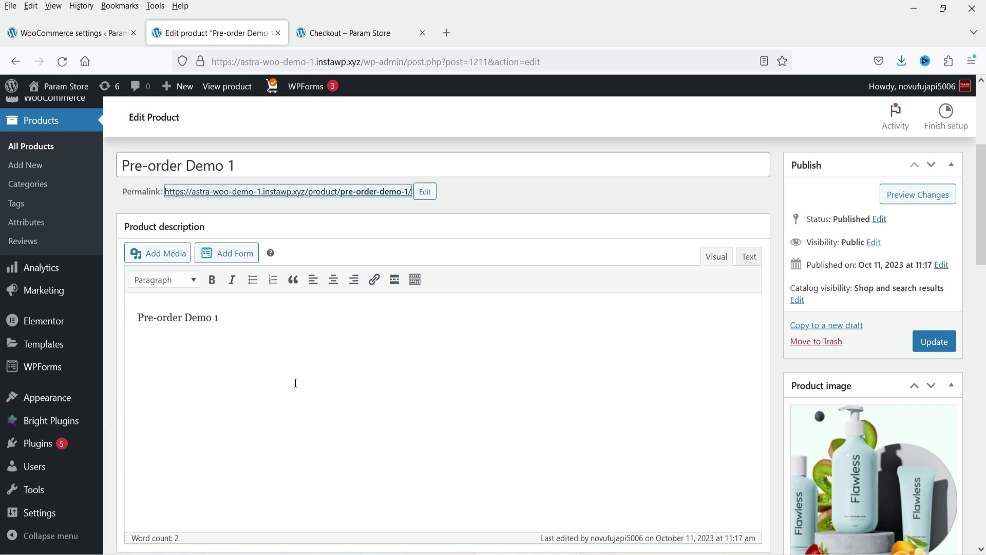
scroll(296, 382, down, 10)
key(BackSpace)
key(BackSpace)
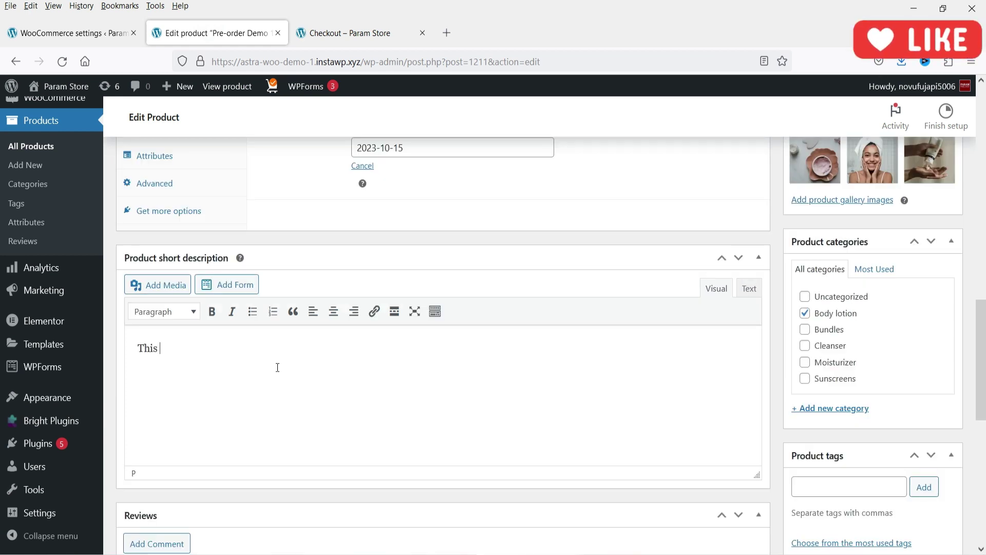
text(product will be available on 16th October 2023.)
key(Return)
text(20% discount on Pre-order.)
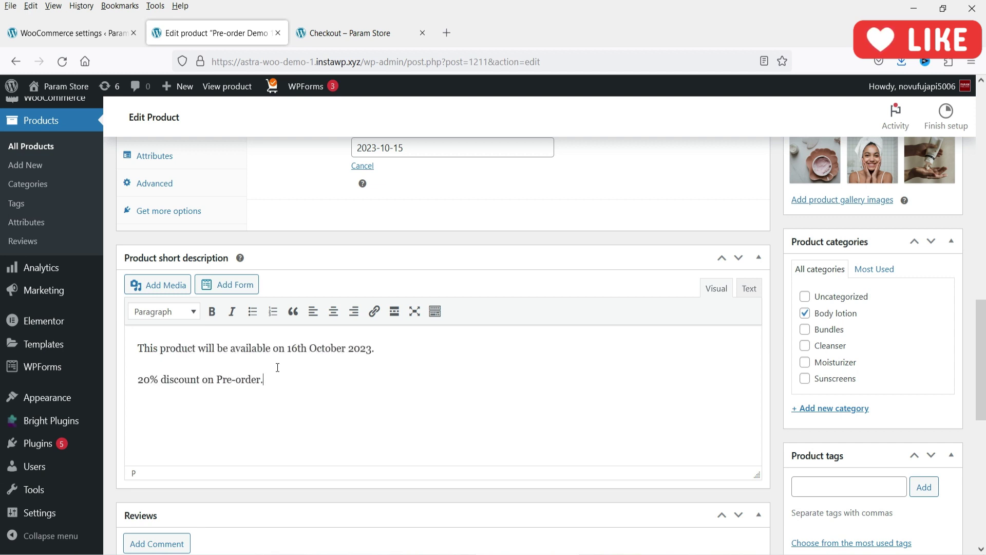
Make the availability sentence bold and format the discount sentence as a large navy-blue heading
drag(388, 350, 196, 332)
click(211, 312)
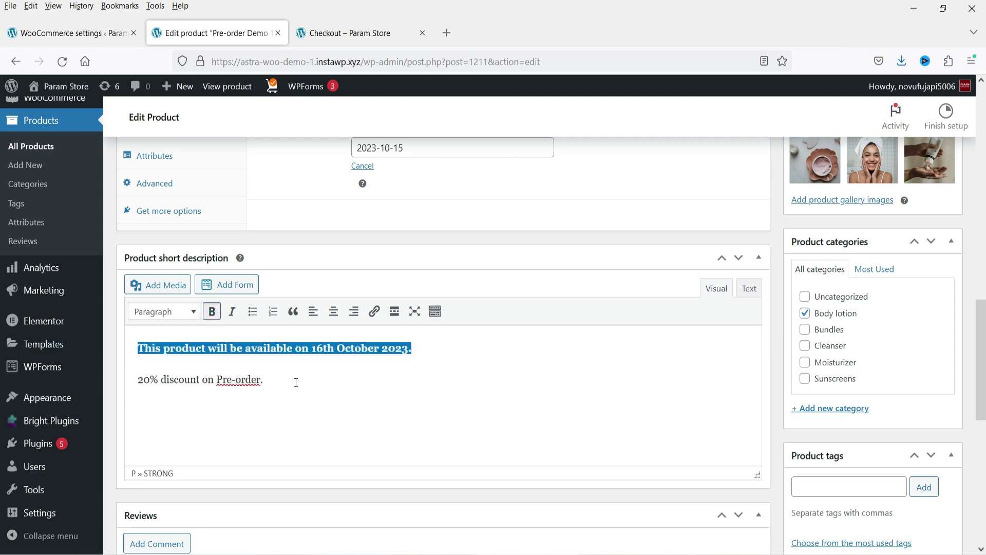
drag(294, 381, 120, 377)
click(163, 312)
click(154, 382)
click(172, 331)
click(154, 369)
Update the product and open its permalink in a new browser tab
scroll(437, 308, up, 5)
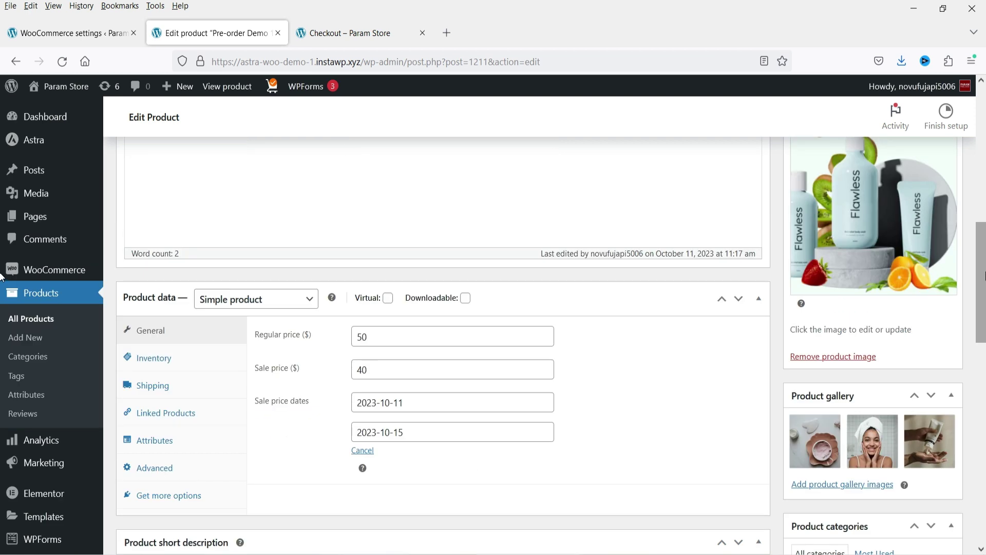
scroll(2, 311, up, 10)
click(934, 412)
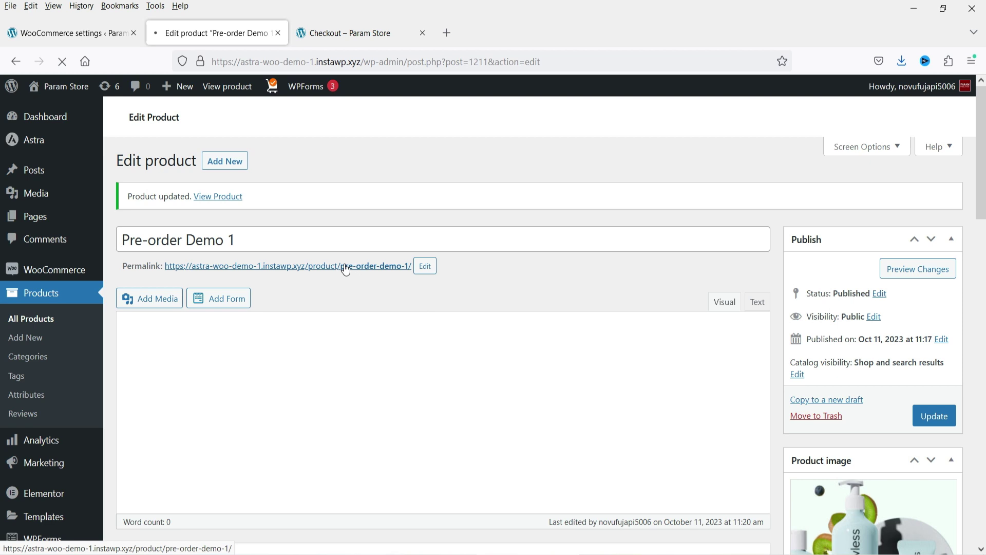
right_click(345, 267)
click(381, 279)
key(ctrl+Tab)
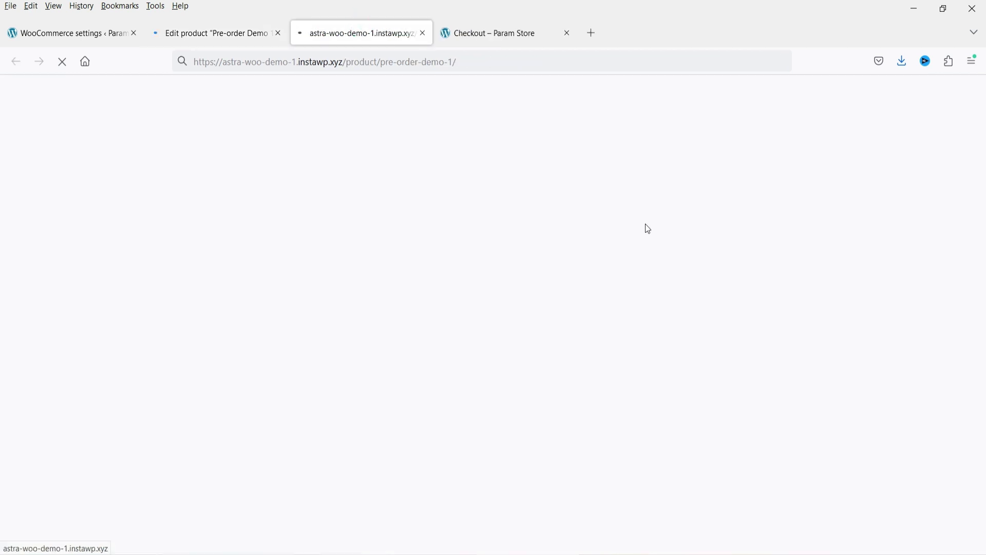
Examine the availability sentence, discount heading and pre-order button on the product page
scroll(794, 232, down, 3)
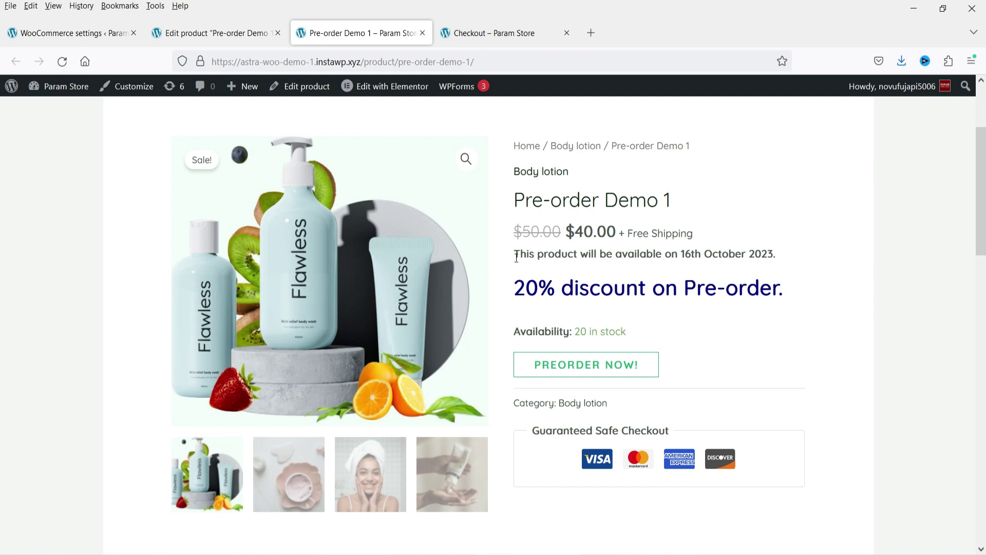
drag(516, 256, 775, 256)
click(774, 256)
drag(515, 288, 825, 302)
click(824, 300)
scroll(762, 341, down, 5)
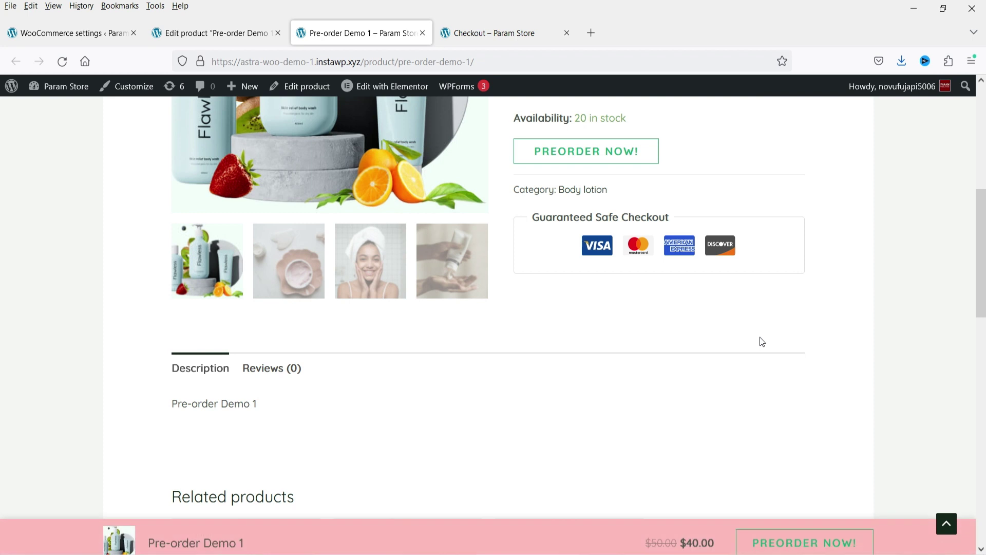
scroll(623, 238, up, 3)
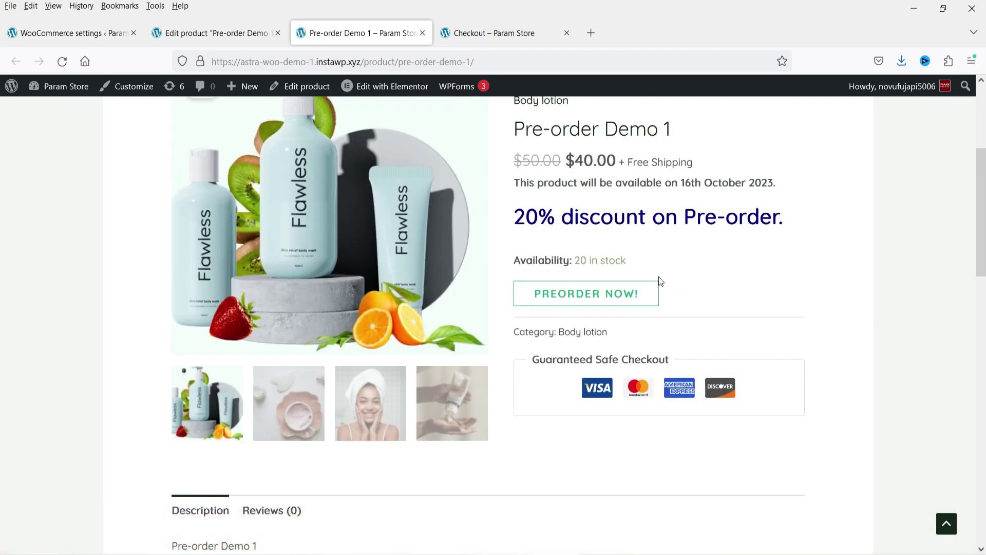
scroll(701, 233, up, 3)
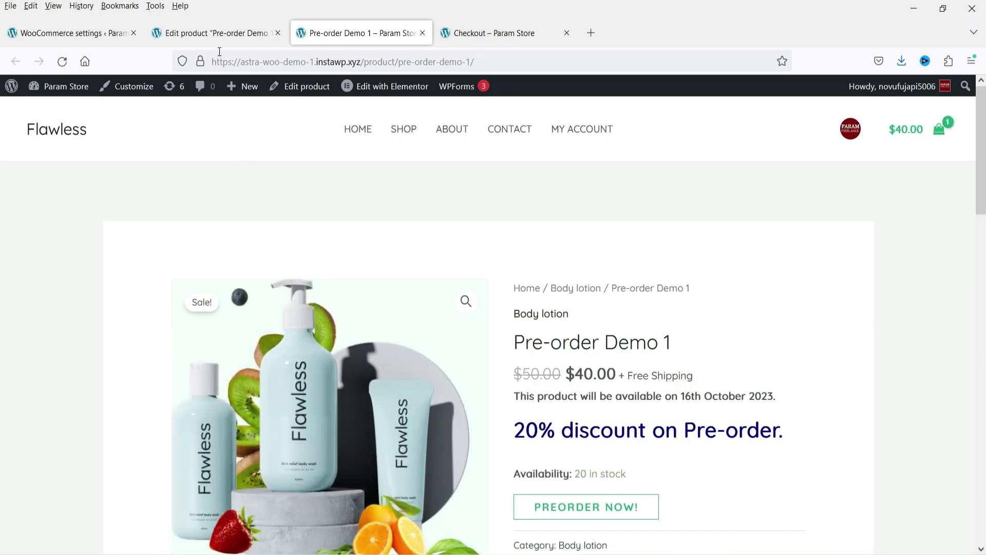
Upload preorders-for-woocommerce-pro.2.0.0.zip as a new plugin from the WooCommerce settings browser tab and install it
click(214, 37)
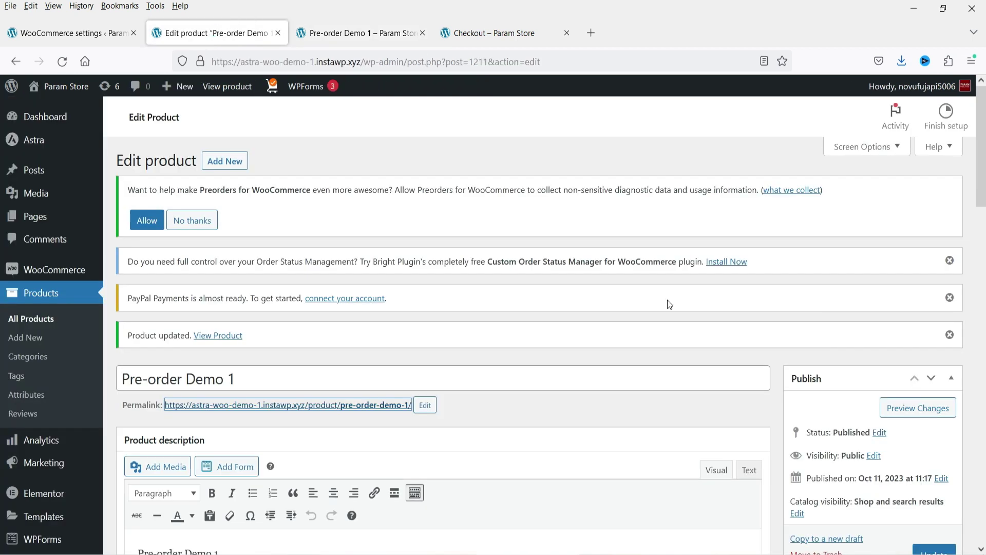
mouse_move(52, 269)
click(49, 35)
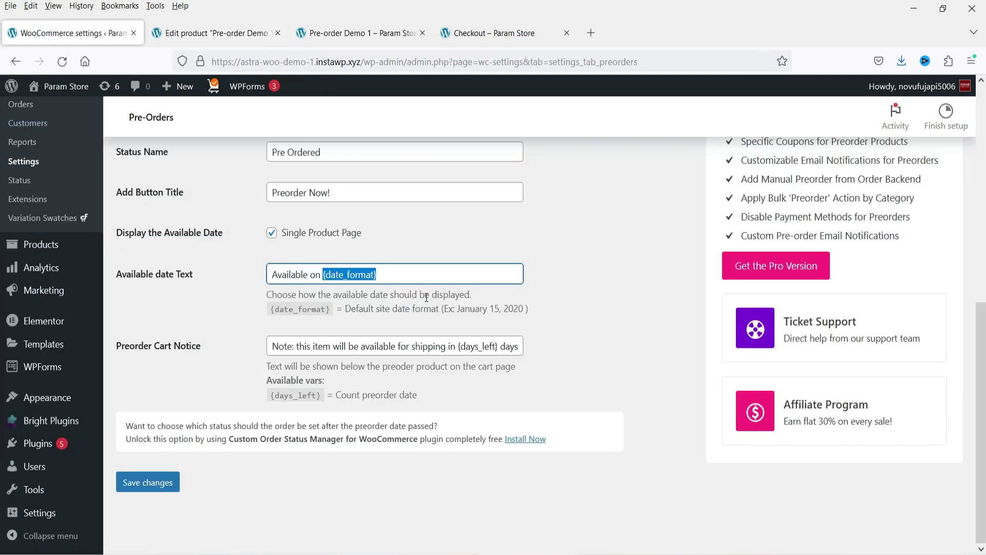
mouse_move(38, 443)
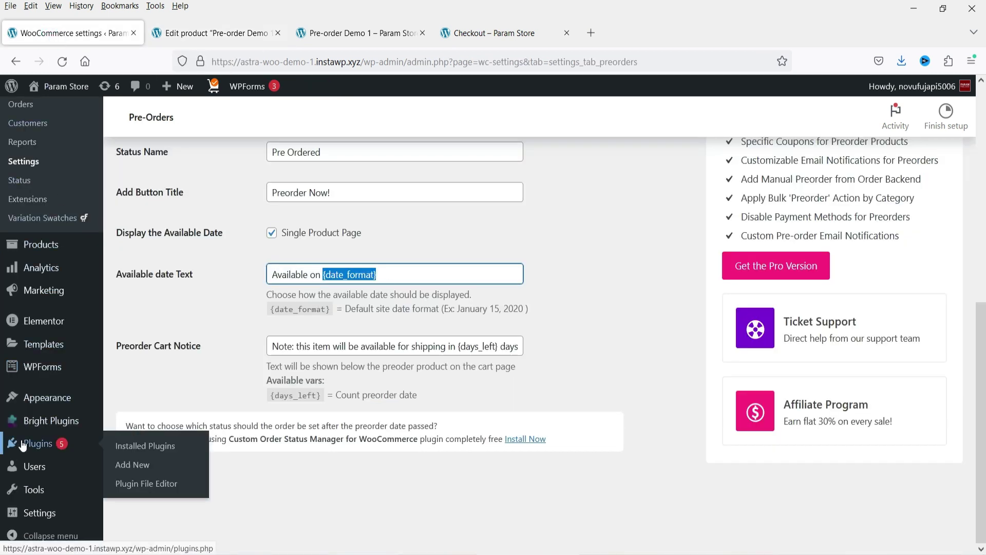
click(135, 465)
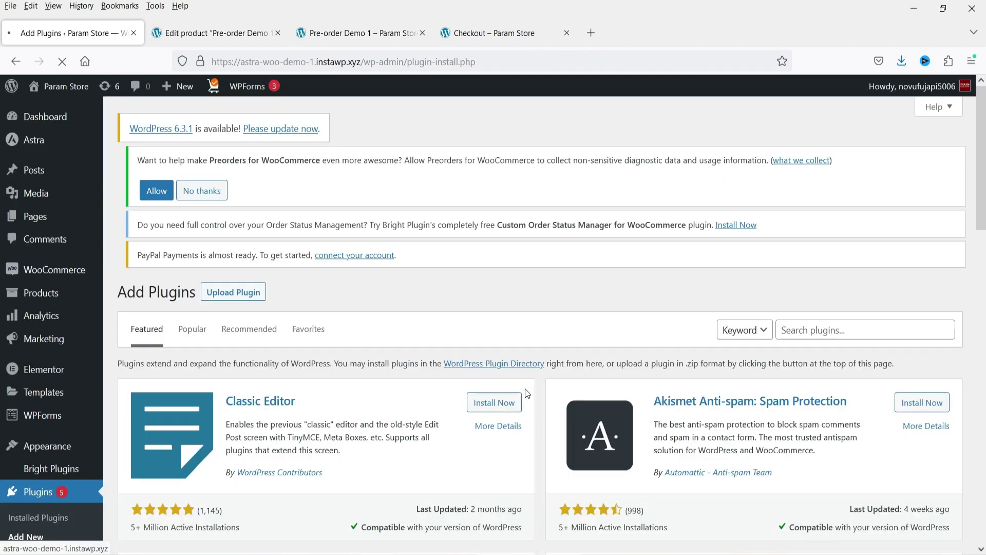
click(233, 166)
click(458, 439)
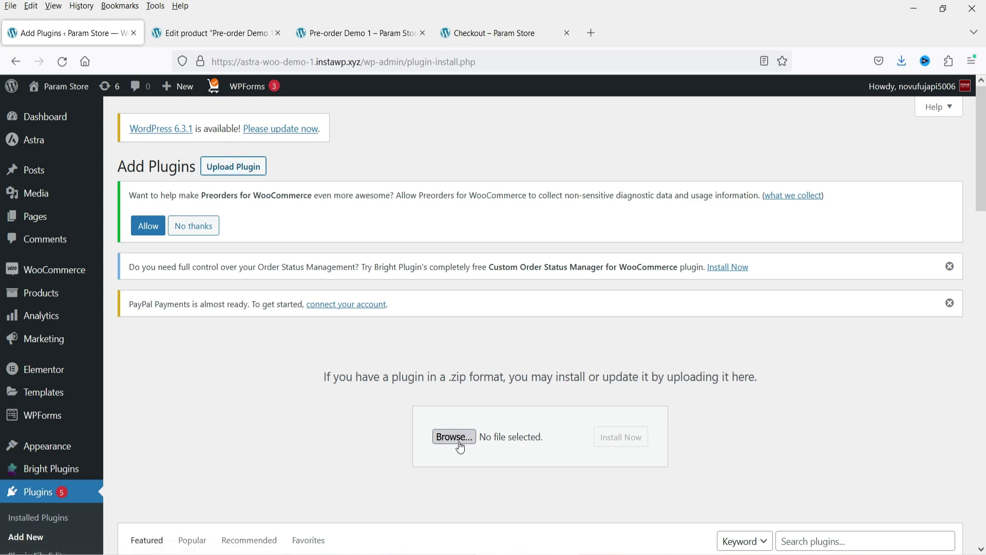
double_click(250, 114)
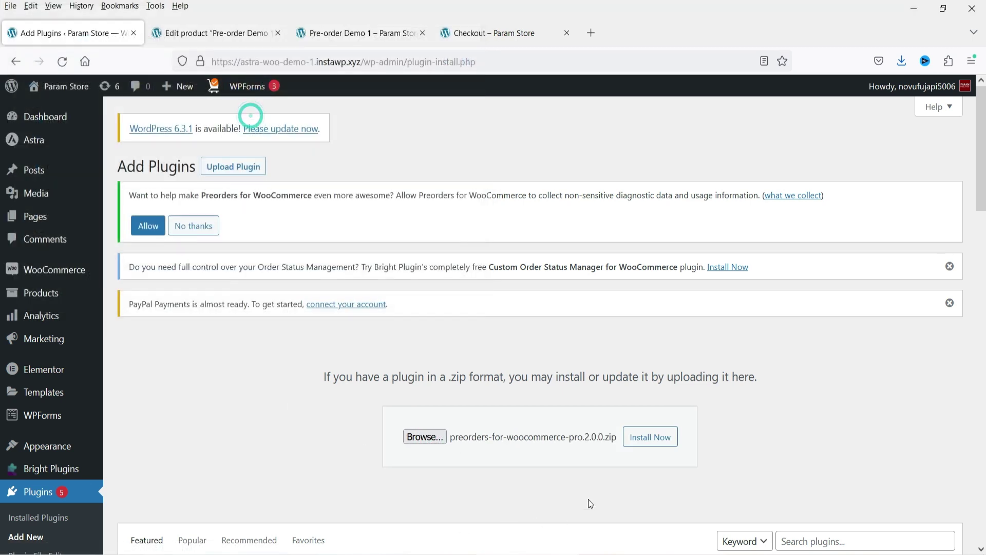
click(650, 437)
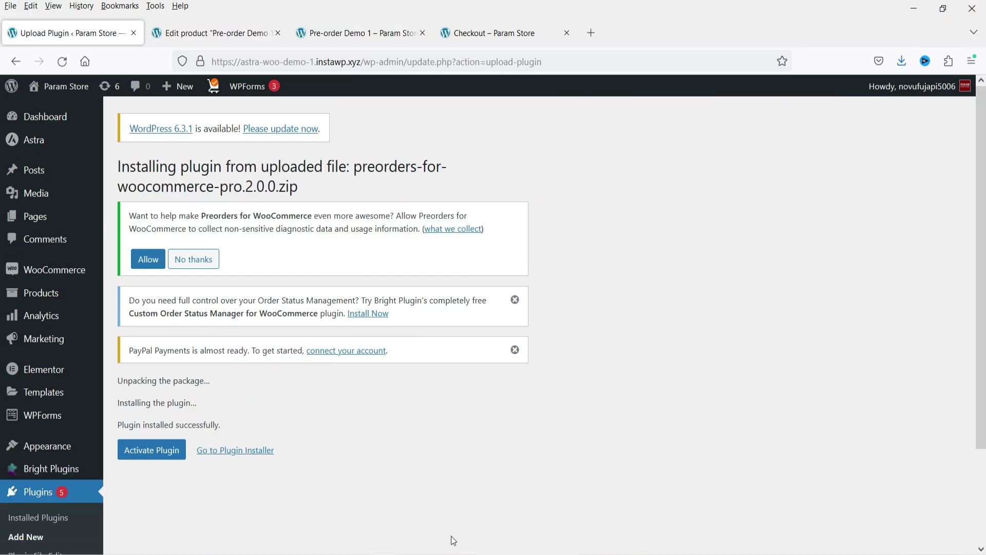
Activate the Pre-Orders for WooCommerce PRO plugin and open its Pre-Order Settings
click(144, 452)
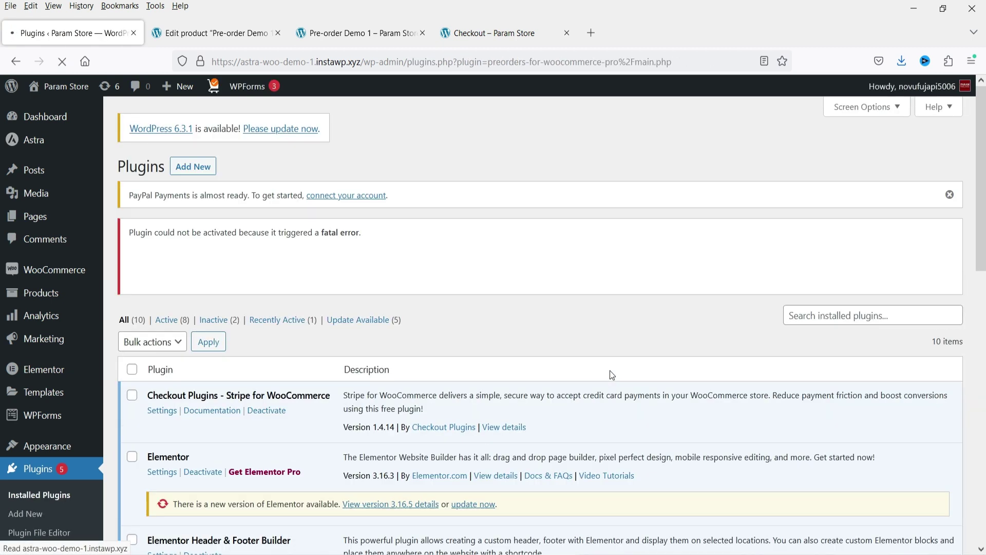
mouse_move(22, 497)
click(161, 494)
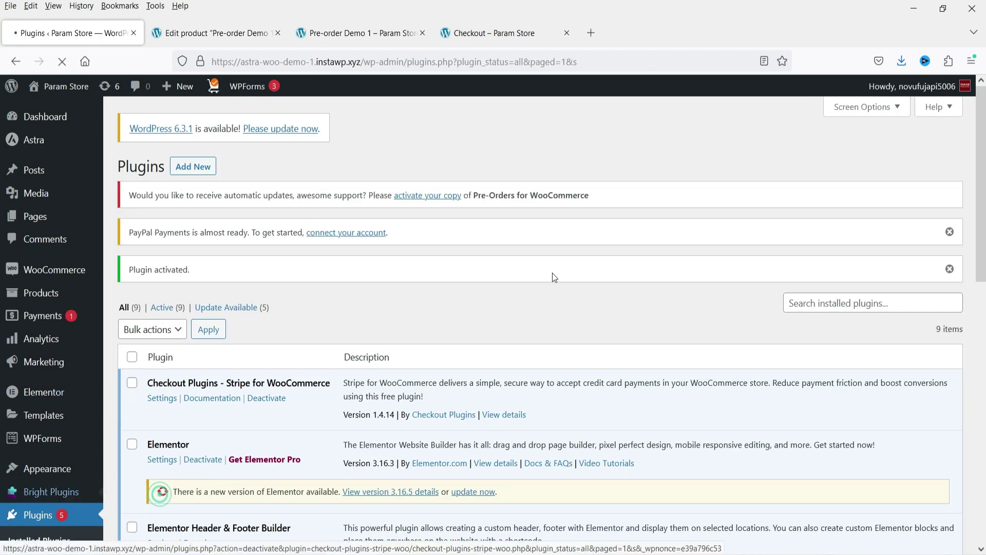
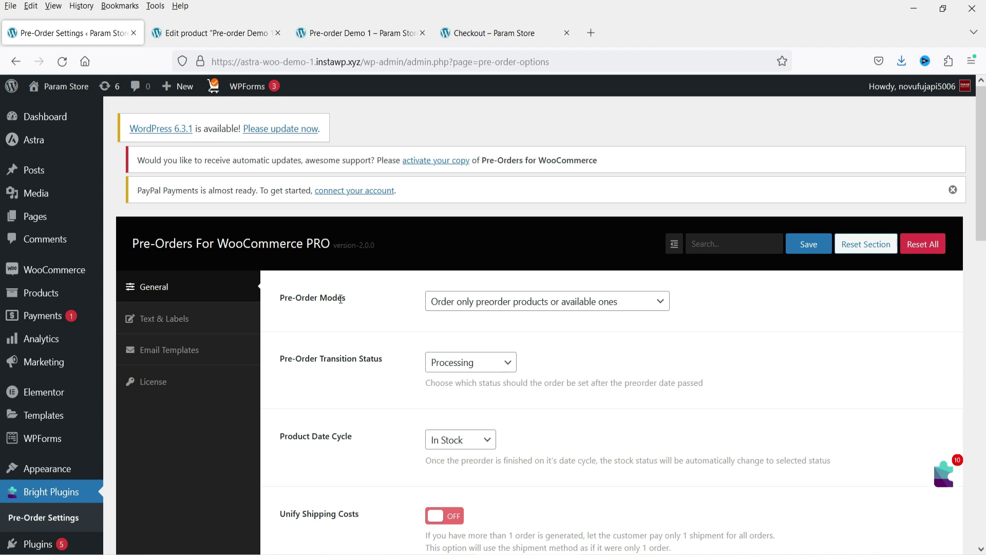
Review the available Pre-Order Modes and read the Pre-Order Transition Status description
click(623, 301)
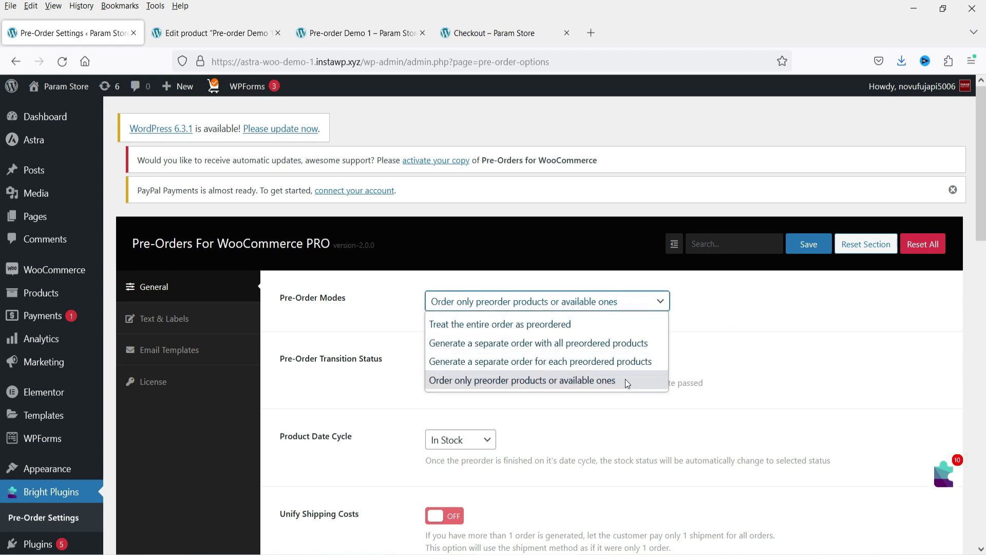
click(783, 337)
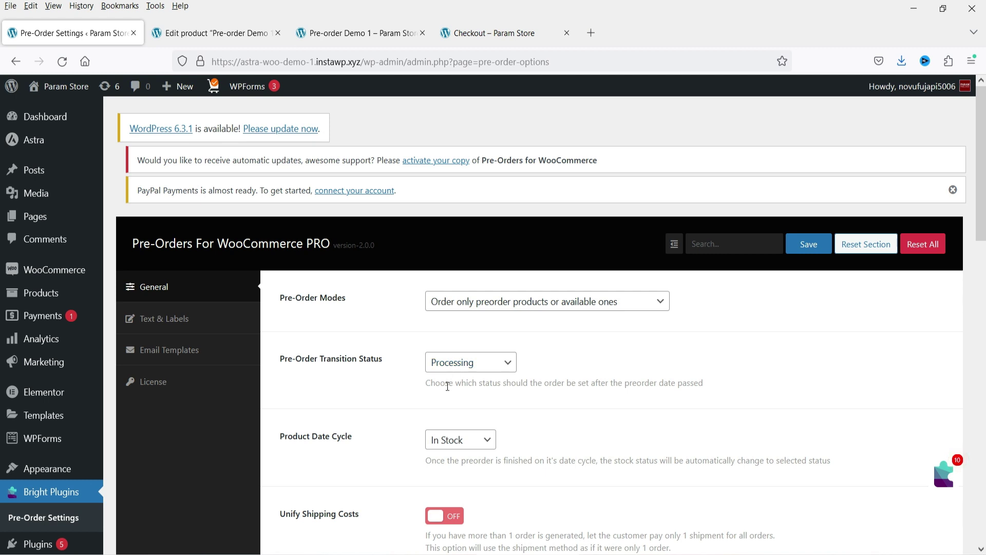
drag(447, 386, 664, 386)
click(745, 394)
scroll(708, 375, down, 3)
drag(528, 239, 678, 245)
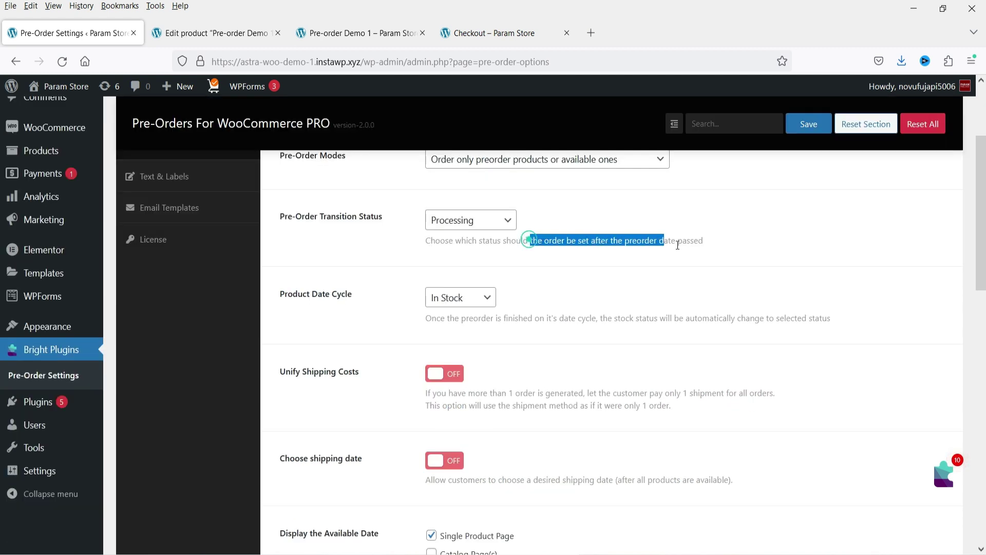
click(720, 246)
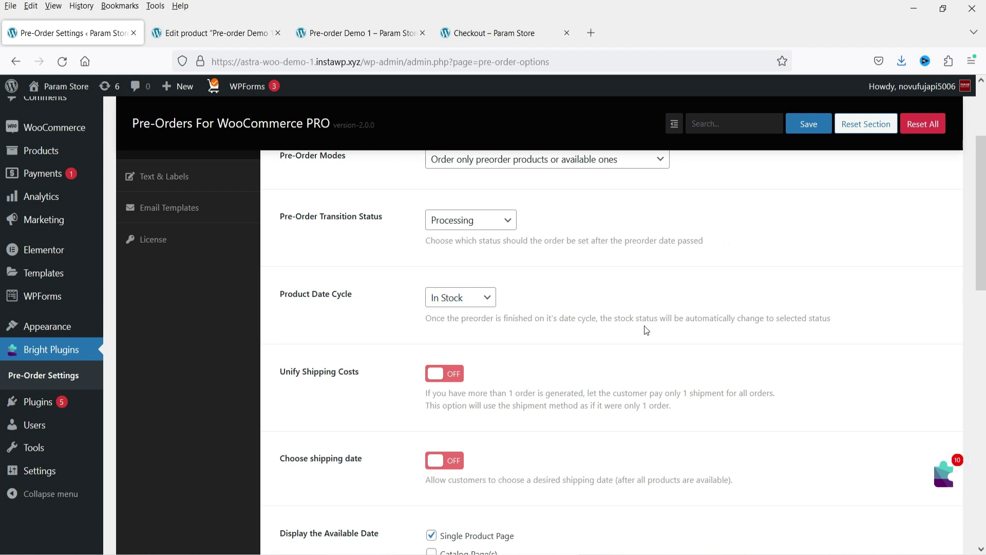
Examine the Product Date Cycle choices and the settings for unified shipping costs and customer-chosen shipping dates
drag(473, 321, 573, 321)
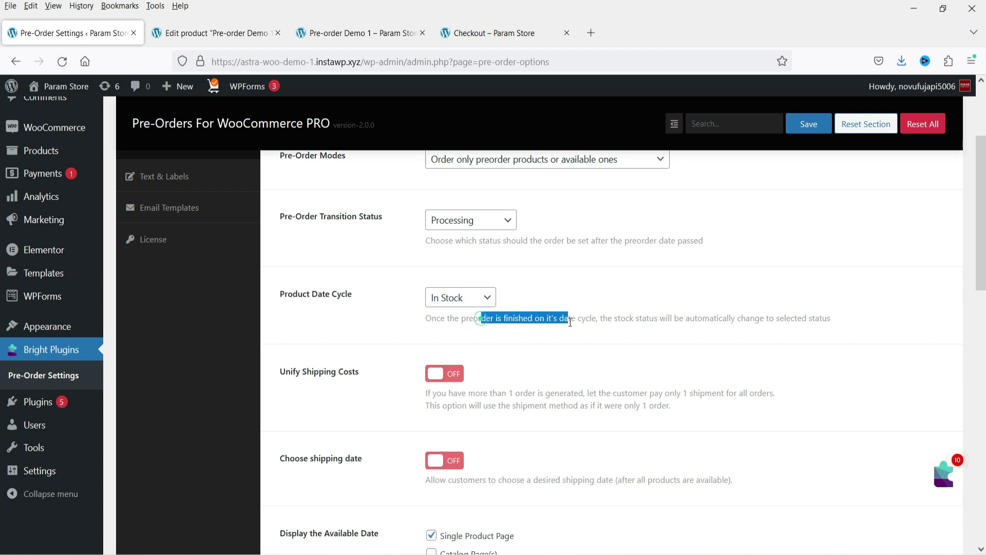
click(604, 319)
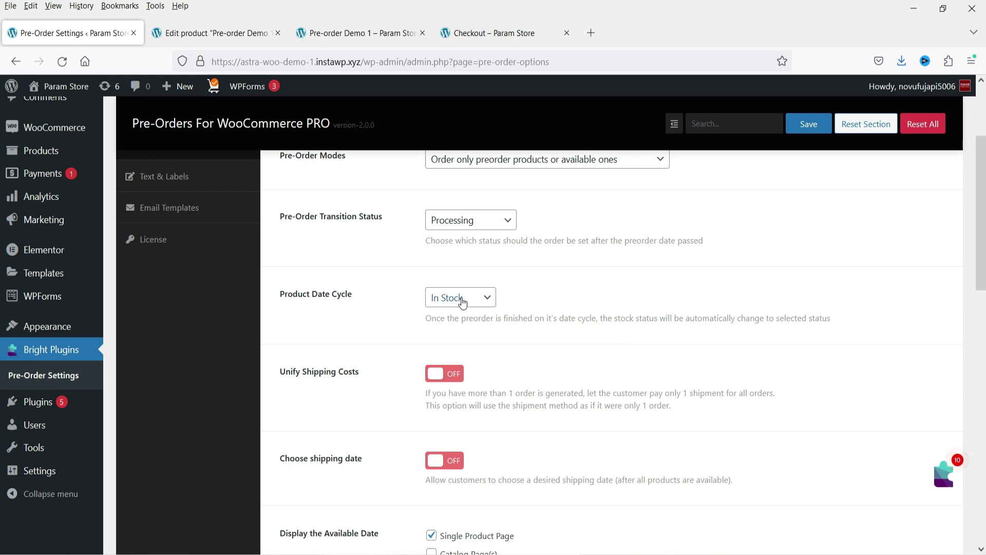
click(477, 298)
click(590, 311)
click(591, 311)
scroll(590, 313, down, 2)
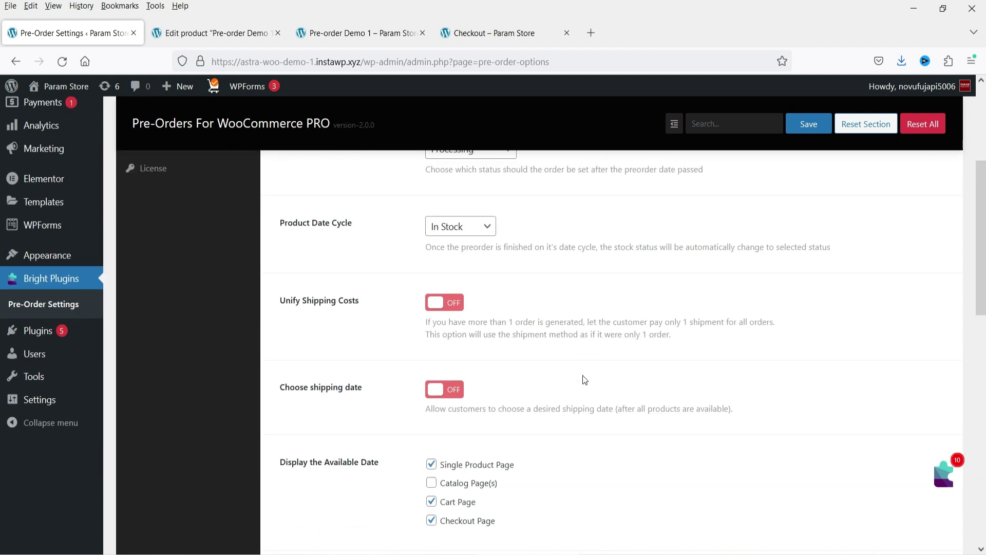
scroll(583, 376, down, 2)
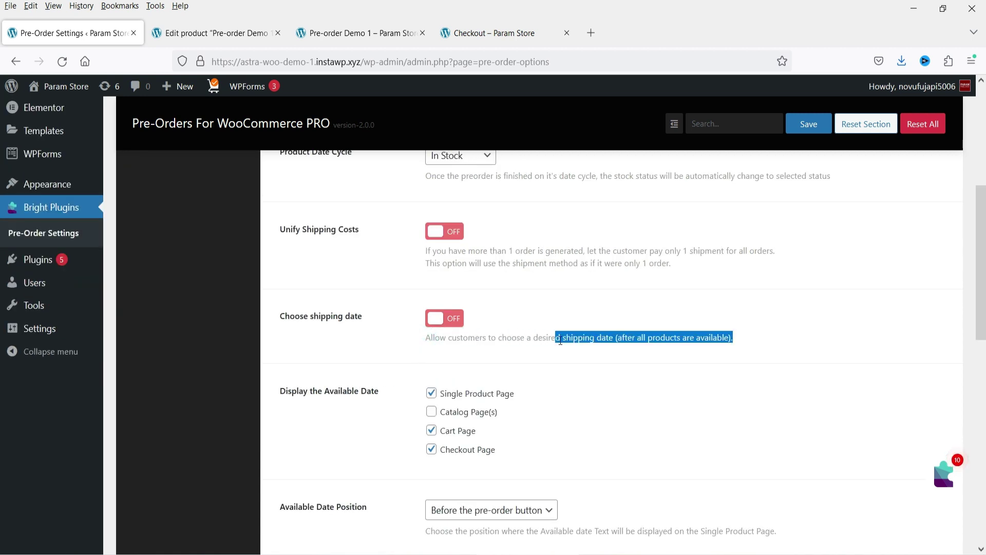
drag(489, 337, 716, 340)
click(750, 344)
scroll(582, 305, down, 2)
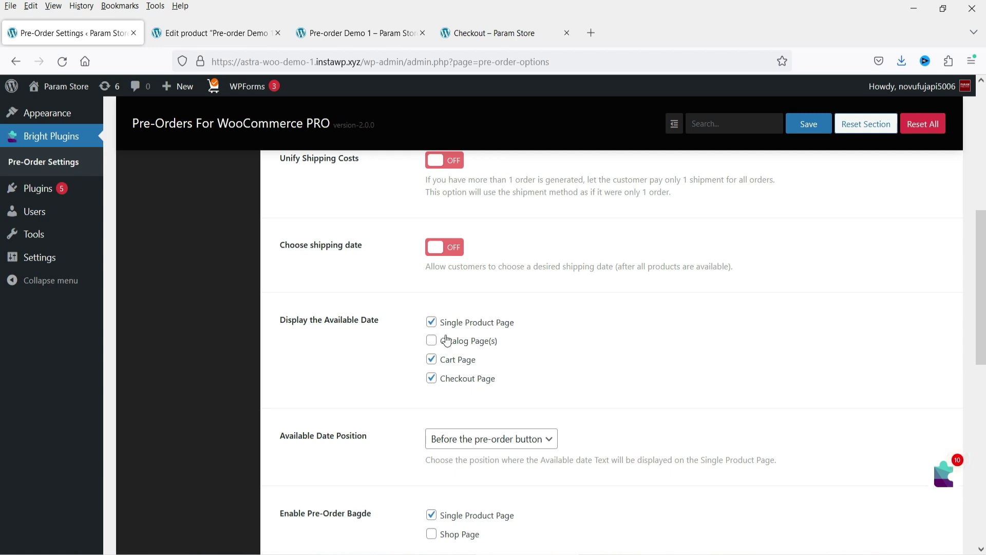
Enable the pre-order badge on the shop page and set its shop position to After Title (Recommended)
scroll(318, 392, down, 4)
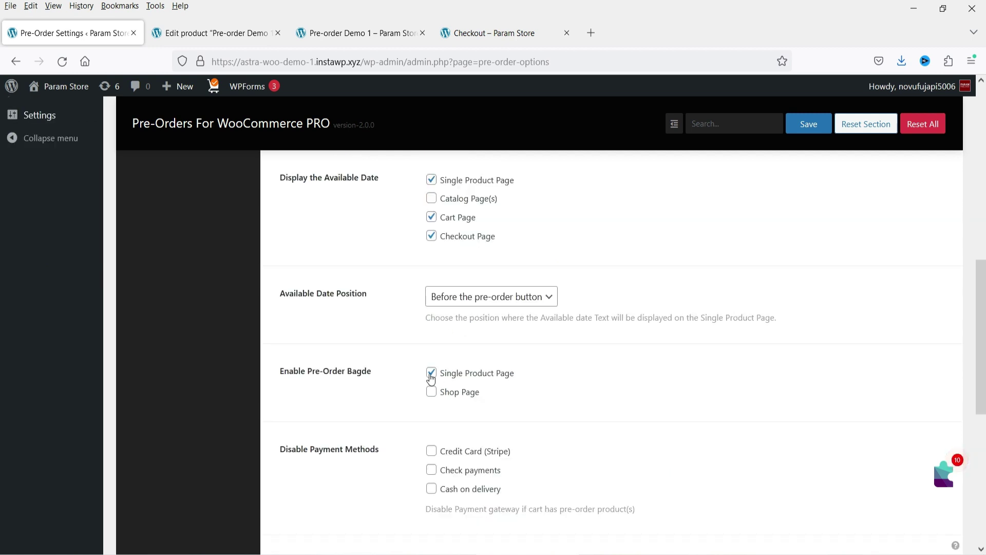
click(431, 392)
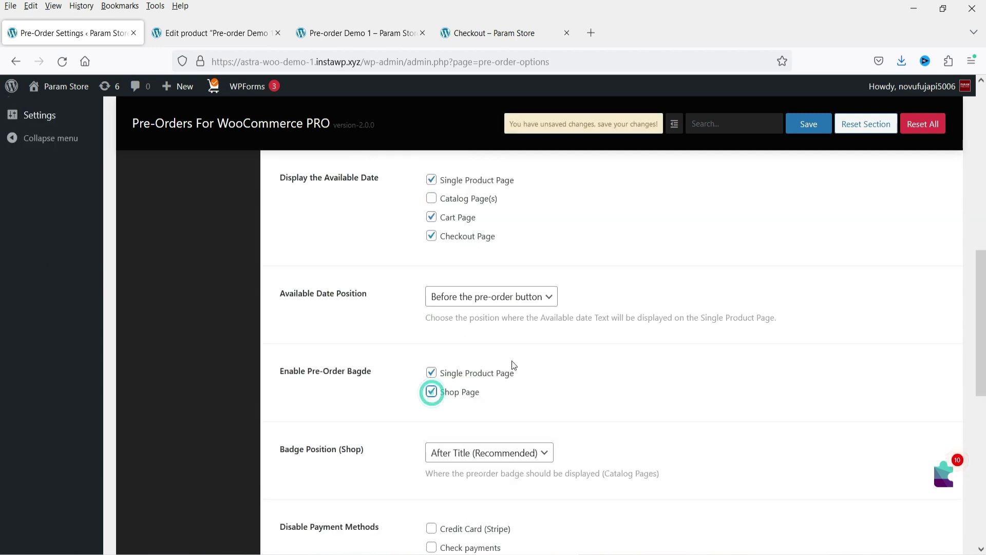
scroll(512, 361, down, 4)
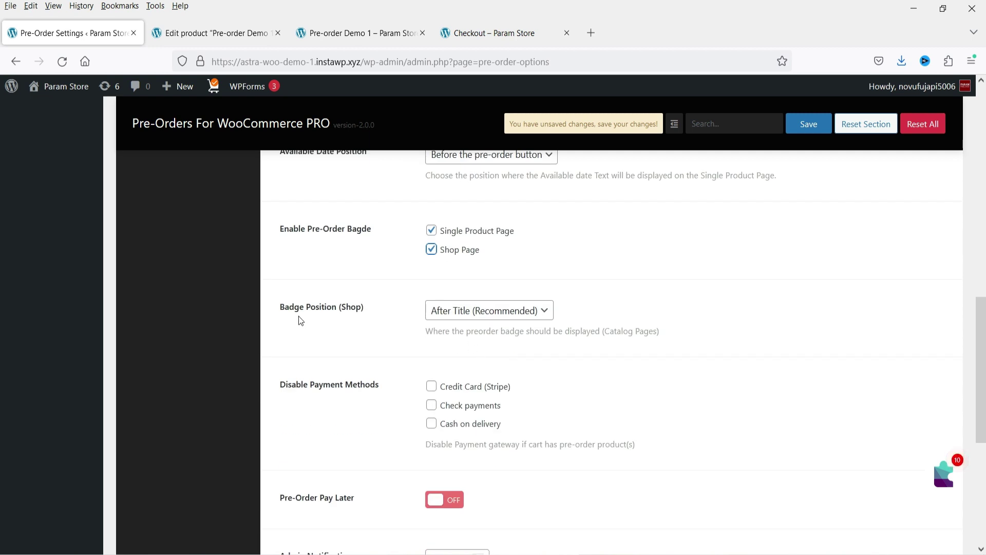
click(516, 321)
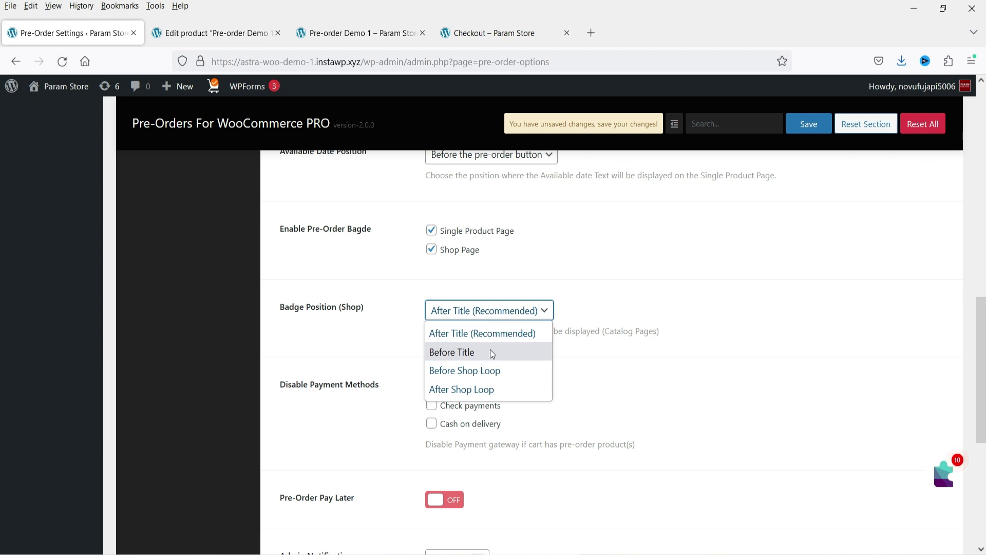
click(474, 335)
scroll(578, 295, down, 2)
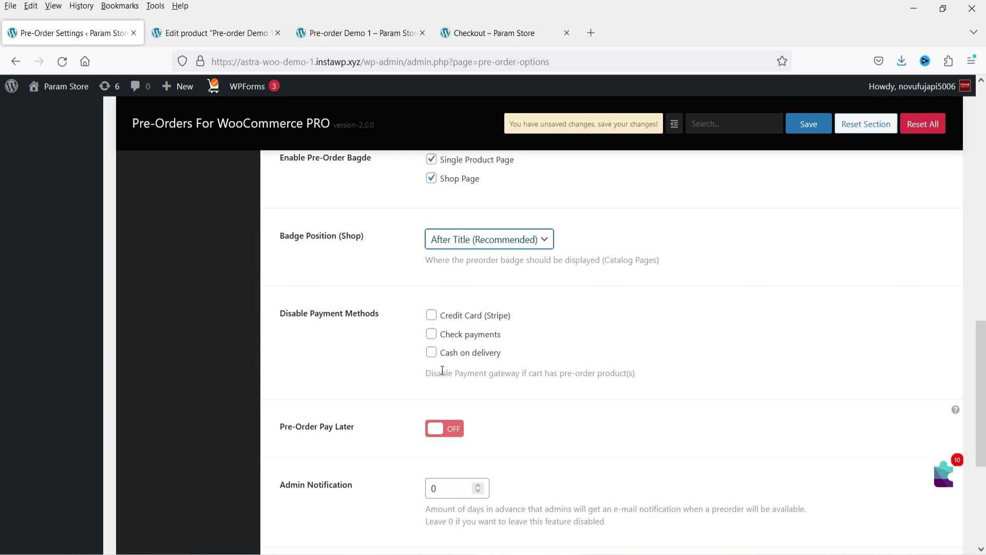
Review the General settings for disabling payment methods, paying later, and admin and customer notifications
scroll(558, 326, down, 3)
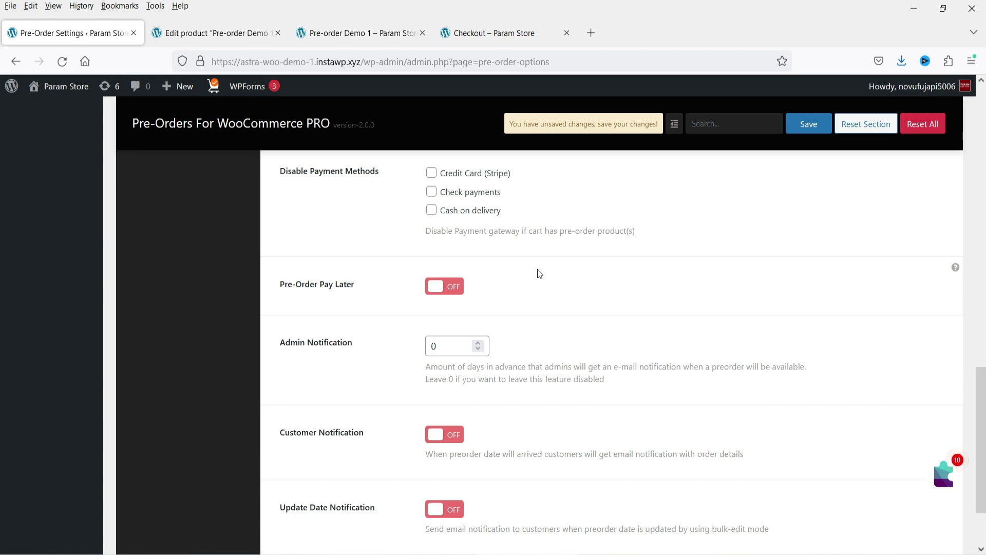
scroll(537, 273, down, 2)
scroll(464, 376, up, 15)
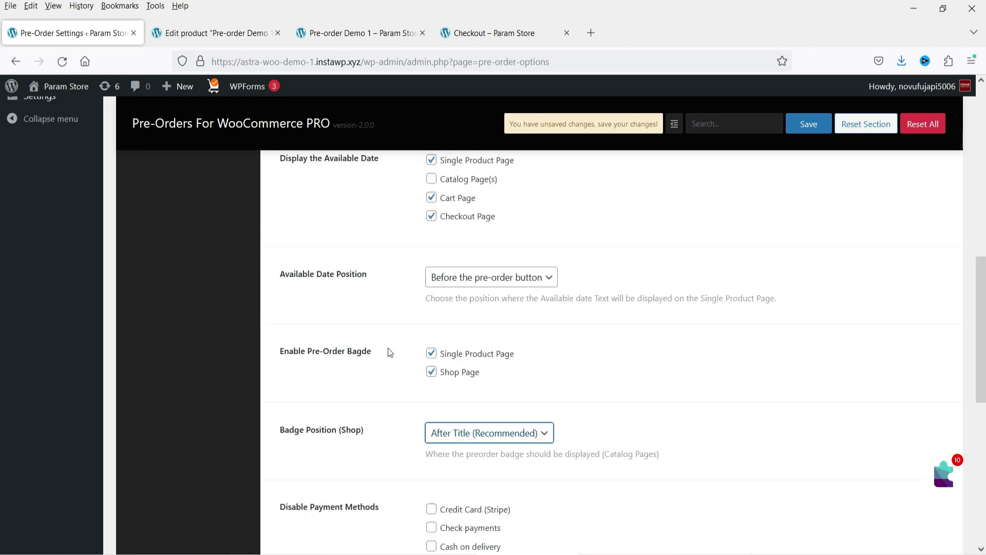
Examine the Text & Labels settings, including the button, status, cart notice, available date and countdown texts
click(186, 325)
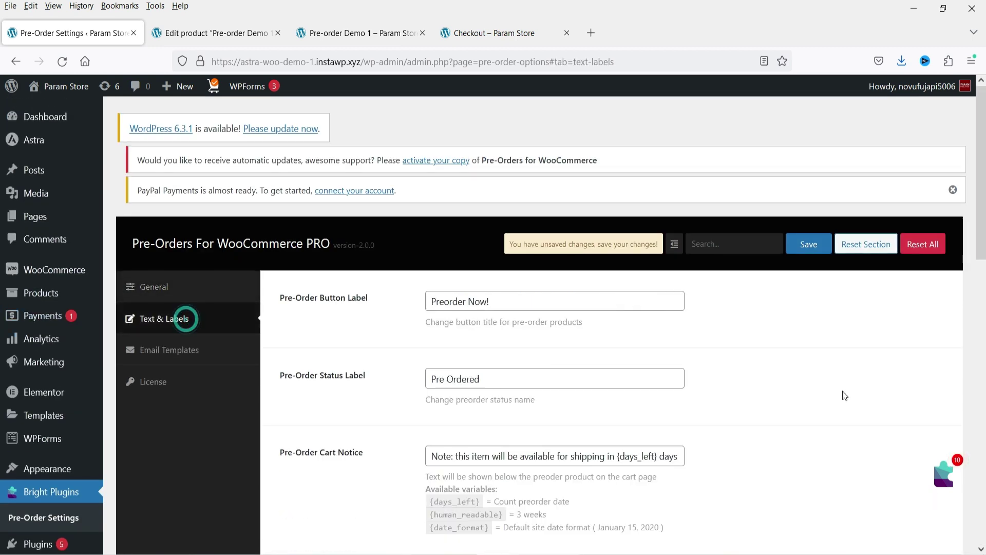
scroll(580, 371, down, 1)
scroll(554, 292, down, 5)
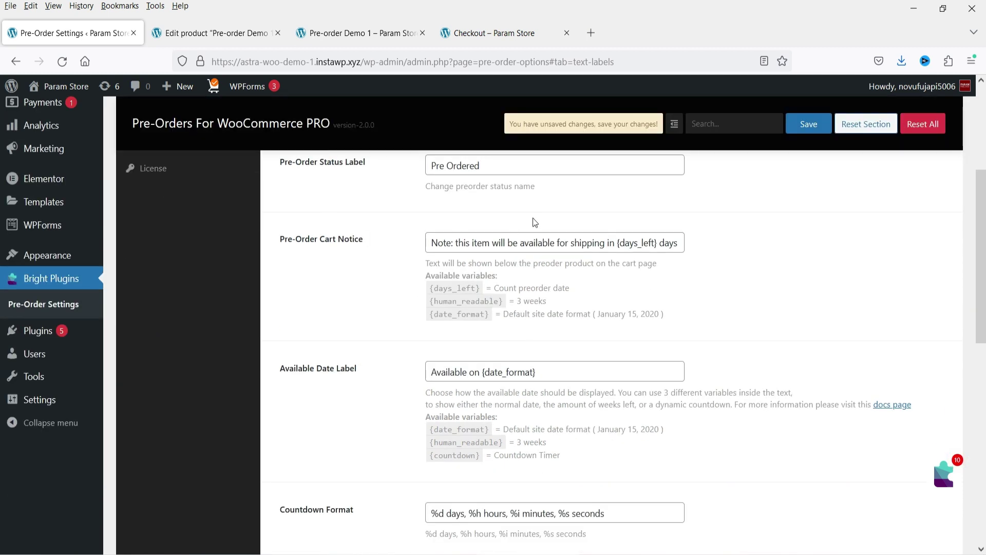
scroll(539, 329, down, 4)
scroll(483, 354, up, 10)
Review the Pre-order Available Today email template's settings in a separate browser tab, and close that tab
click(164, 352)
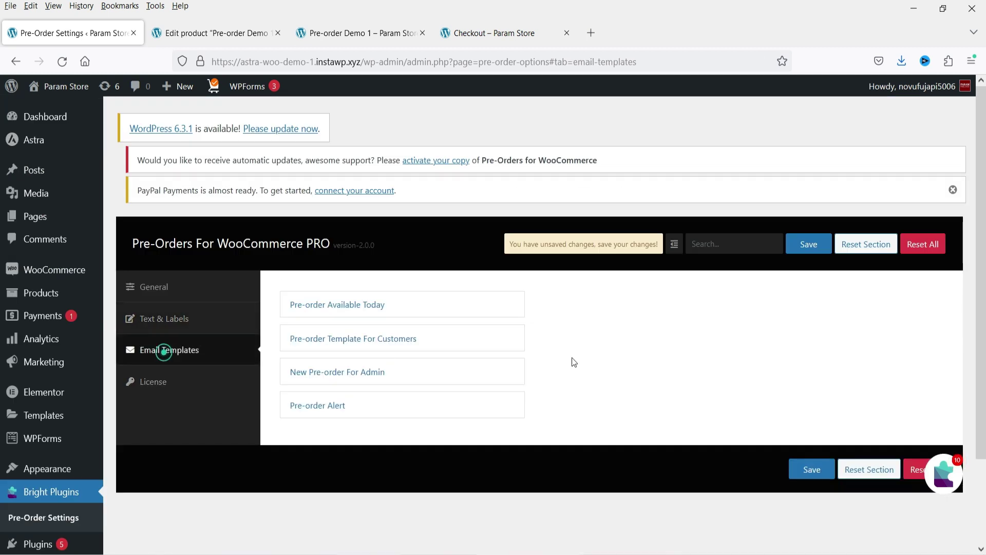
right_click(344, 305)
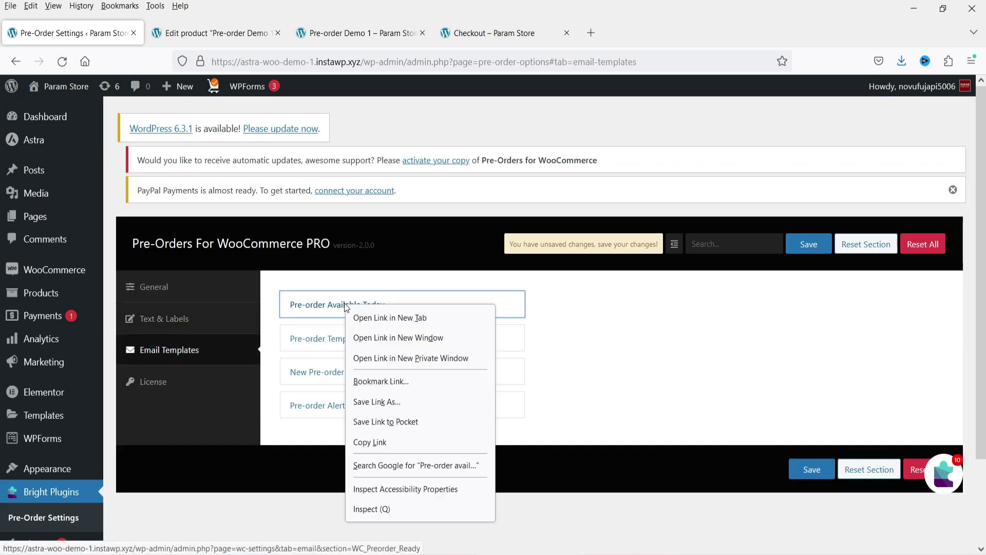
click(361, 315)
click(202, 41)
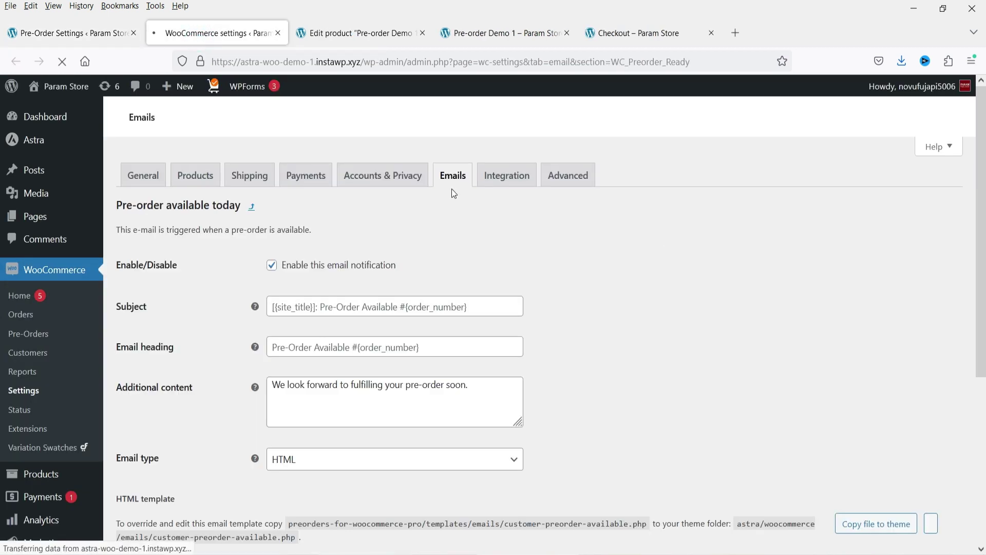
scroll(295, 386, down, 5)
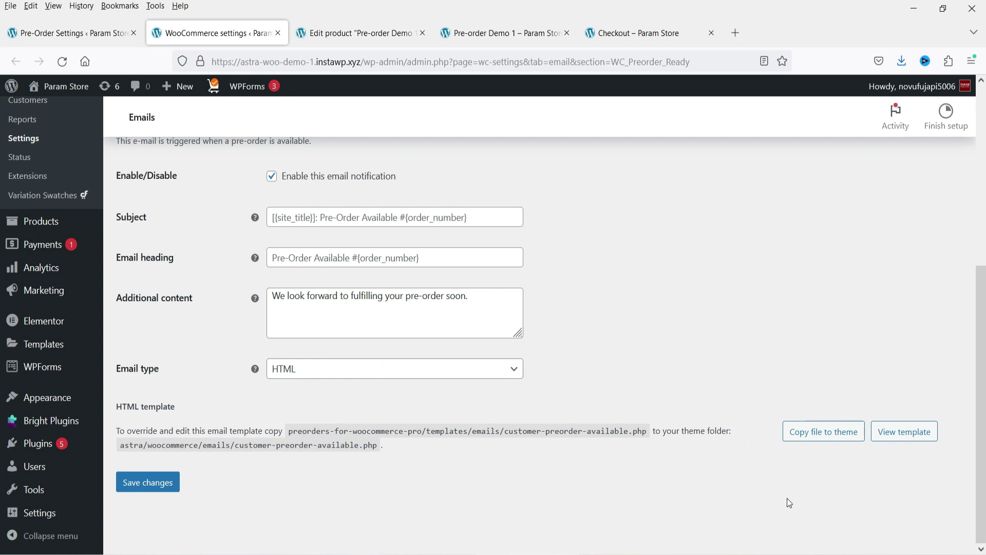
click(75, 40)
click(277, 33)
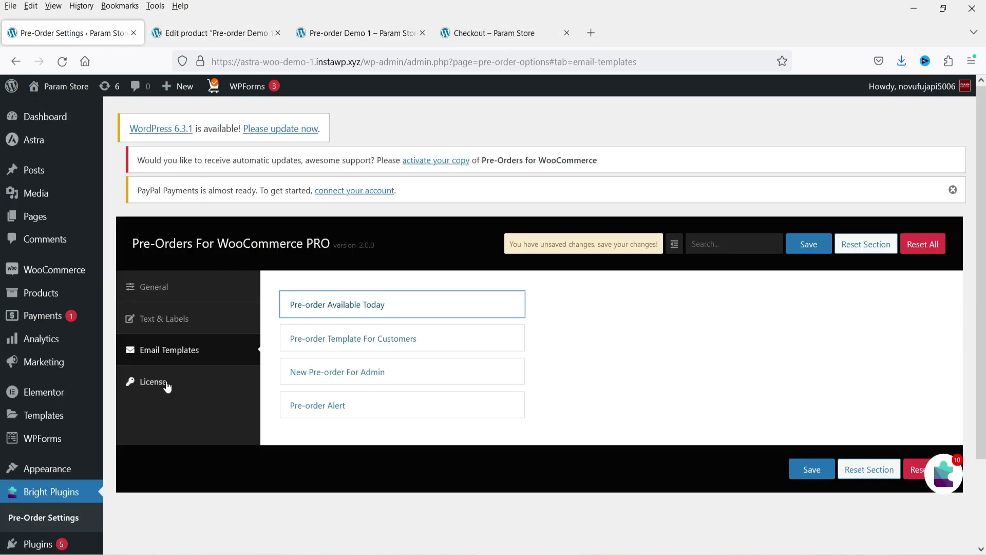
Go back to the product editor of Pre-order Demo 1 and reload it
click(212, 29)
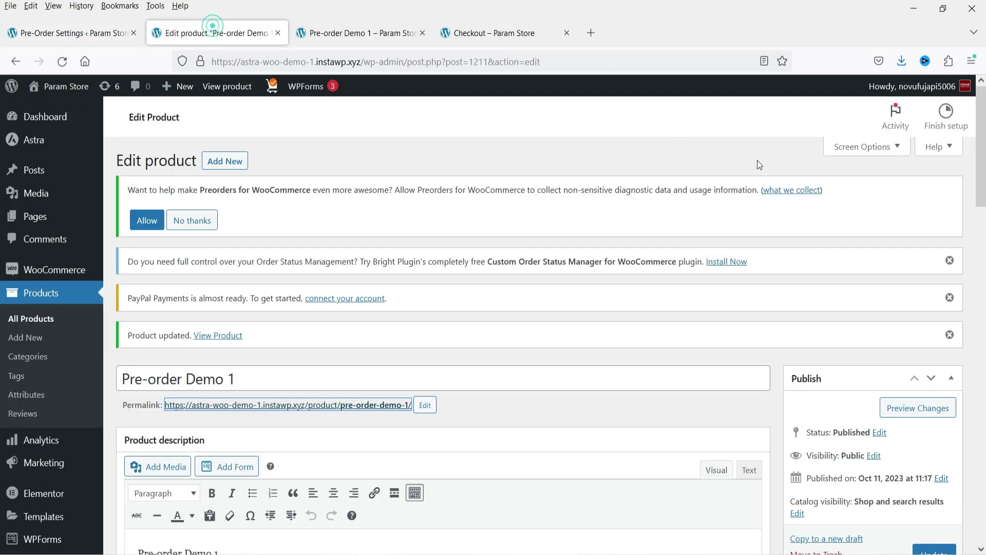
scroll(655, 161, down, 3)
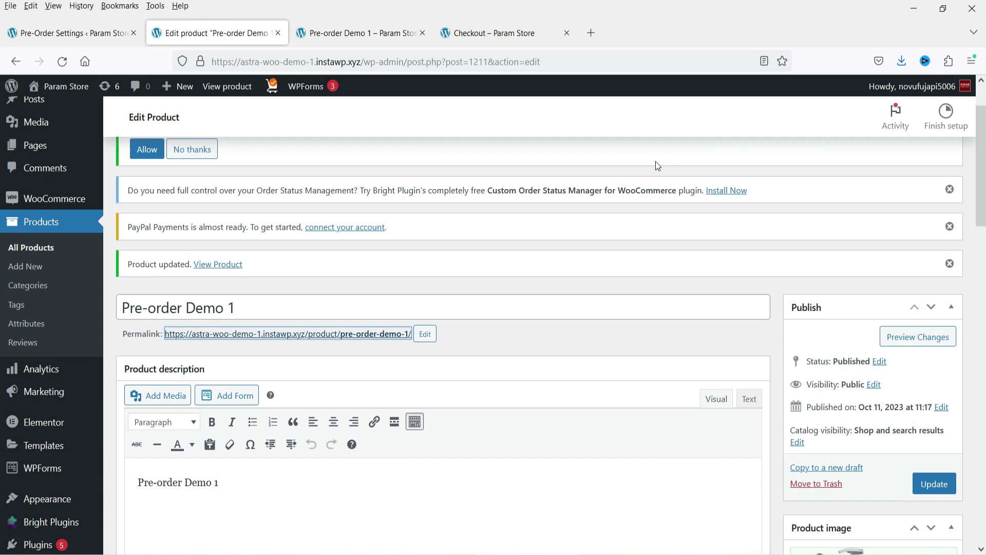
click(62, 61)
Remove Pre-order Demo 1 from the storefront shopping cart and close the cart
click(367, 33)
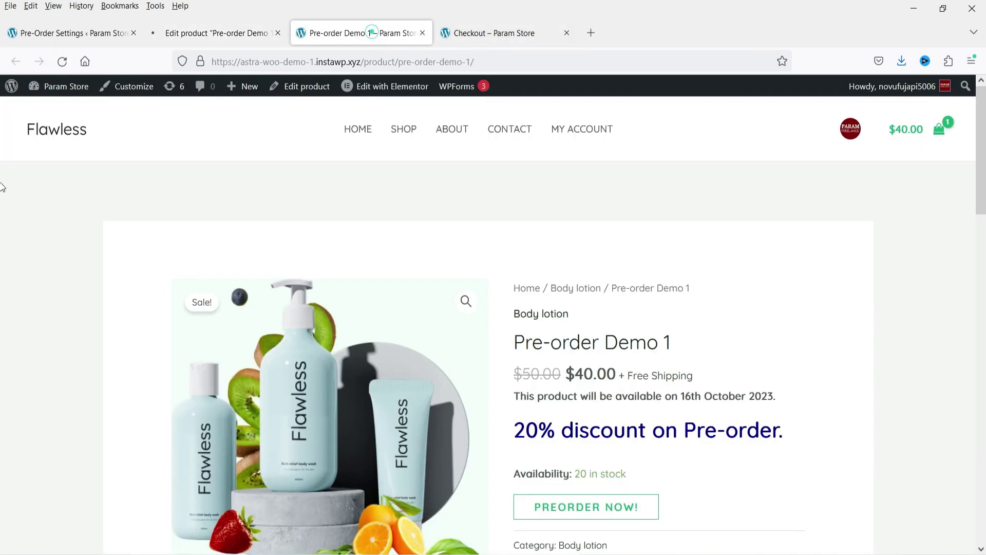
click(939, 133)
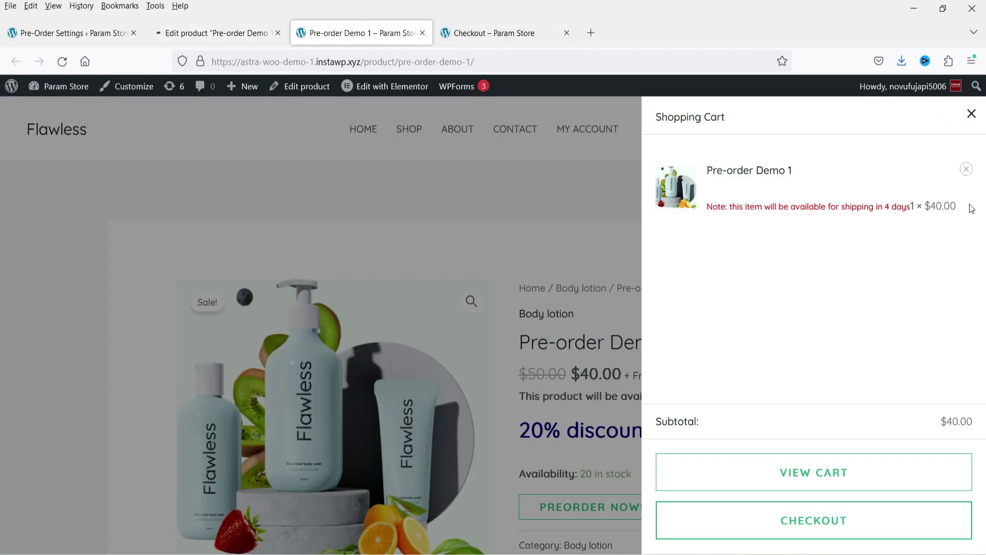
click(966, 170)
click(971, 113)
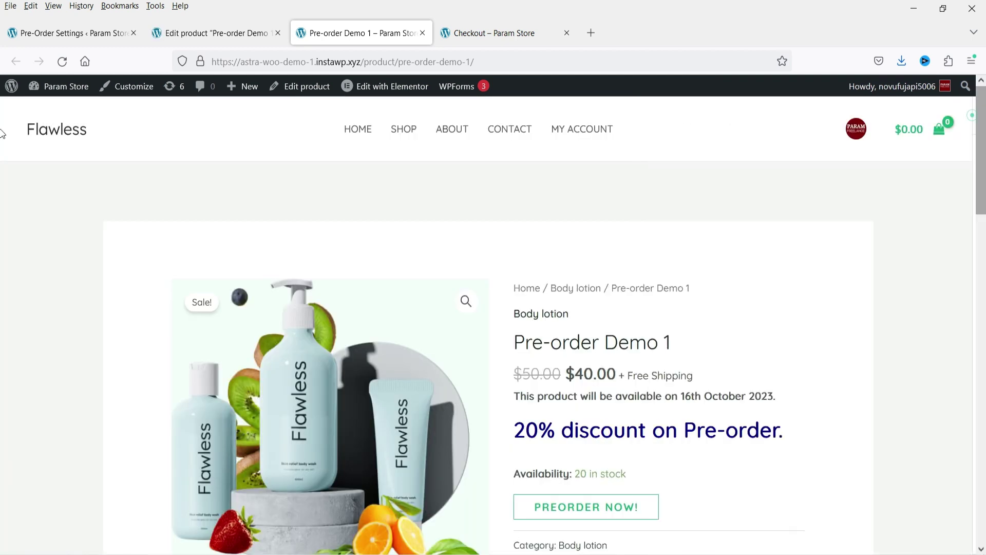
Examine the pre-order fields in the Inventory data of the Pre-order Demo 1 product
click(198, 33)
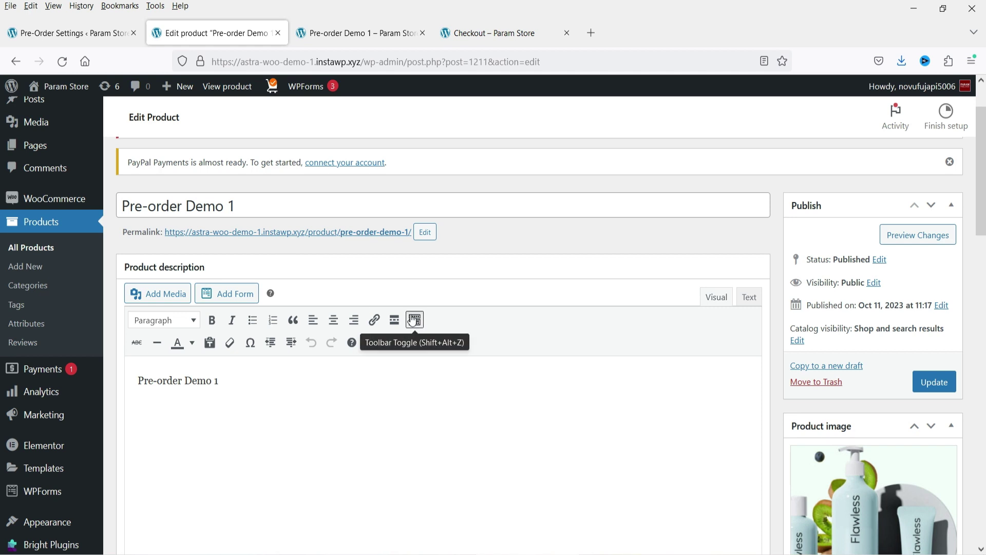
scroll(413, 318, down, 8)
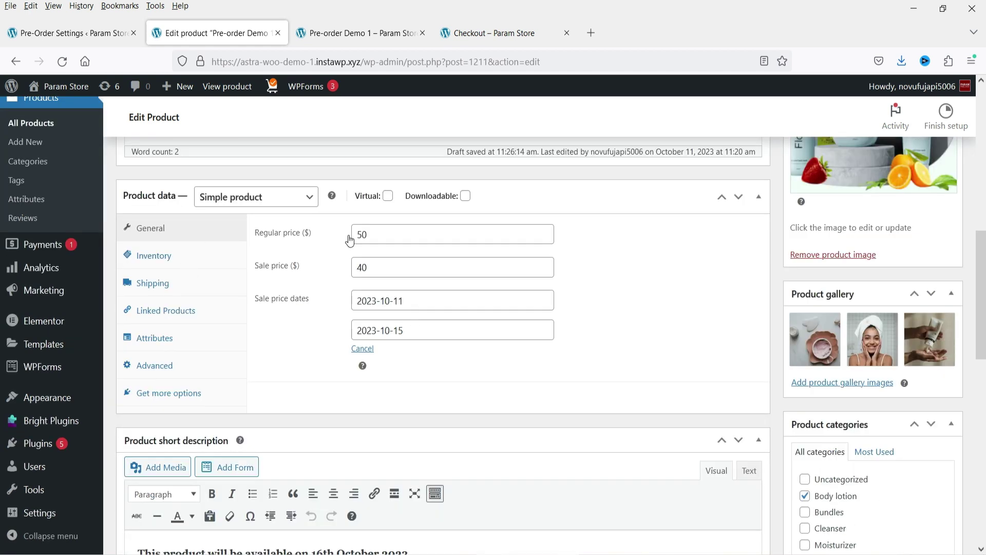
click(193, 260)
scroll(150, 290, down, 3)
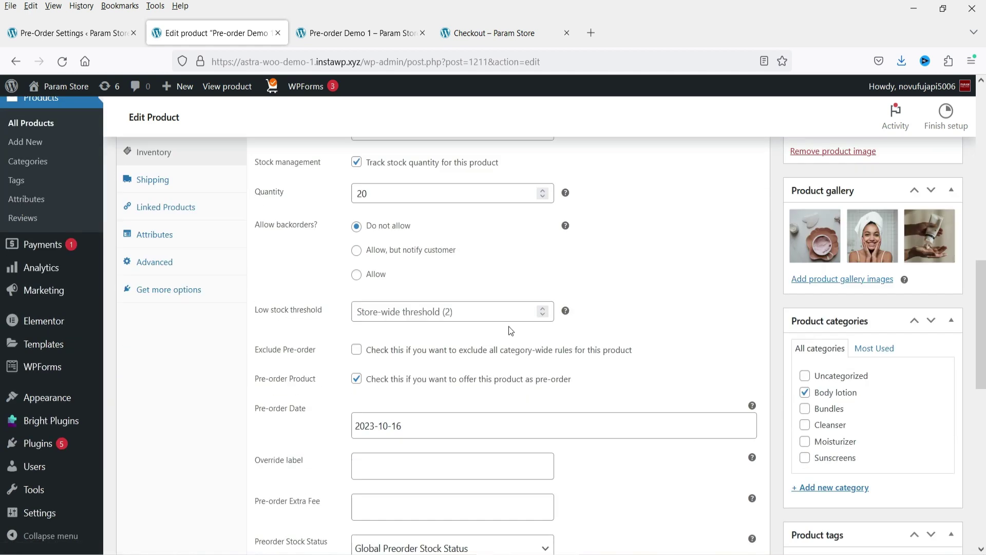
scroll(353, 300, up, 2)
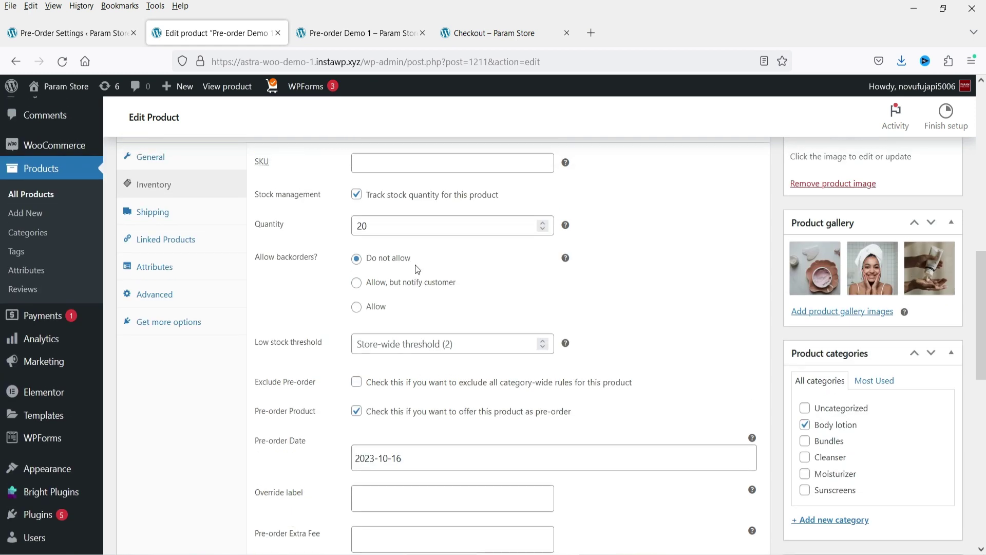
scroll(410, 267, down, 4)
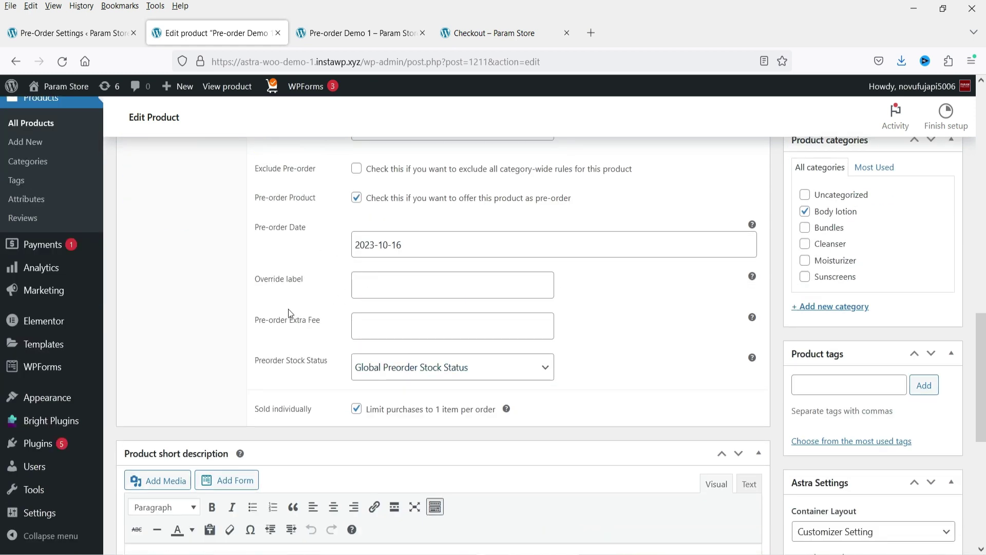
Check the Override label field and the available Preorder Stock Status choices without changing them
click(394, 286)
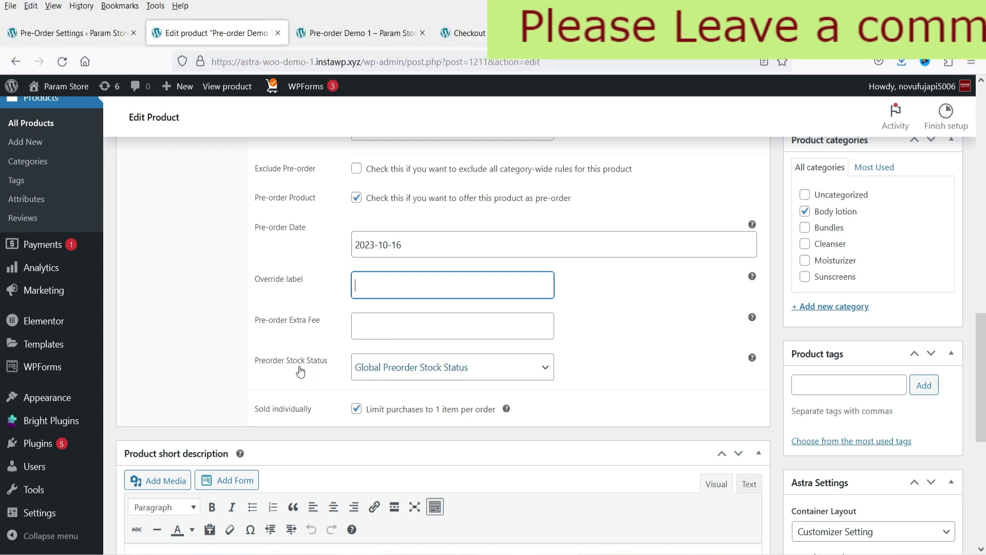
click(450, 369)
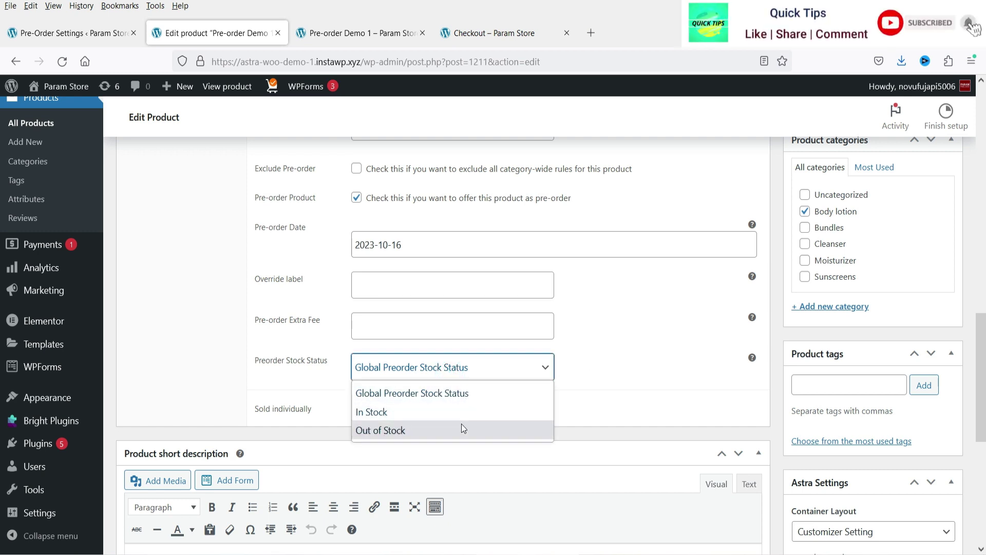
click(584, 327)
scroll(585, 333, down, 2)
scroll(584, 363, up, 3)
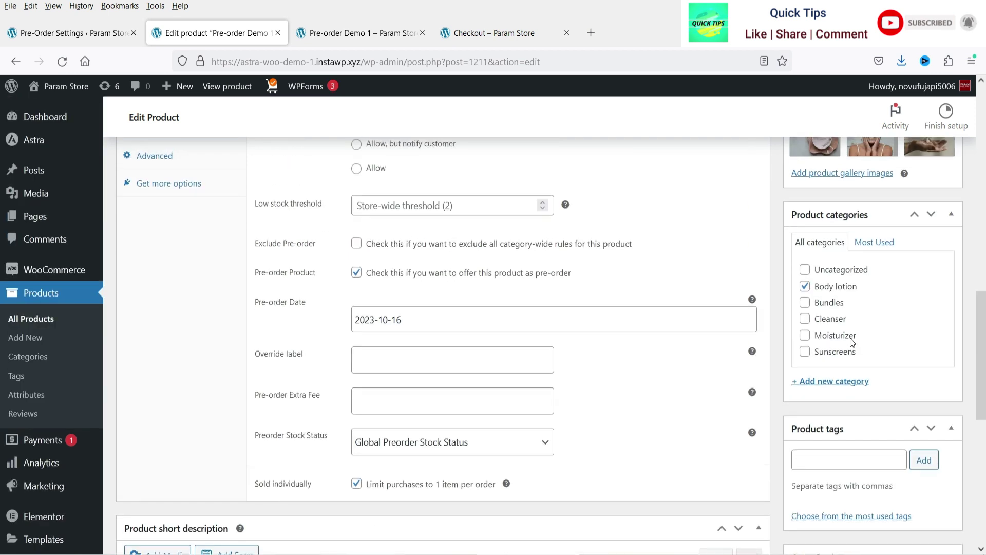
Update the Pre-order Demo 1 product and reload its storefront page
scroll(849, 338, up, 5)
scroll(950, 278, up, 3)
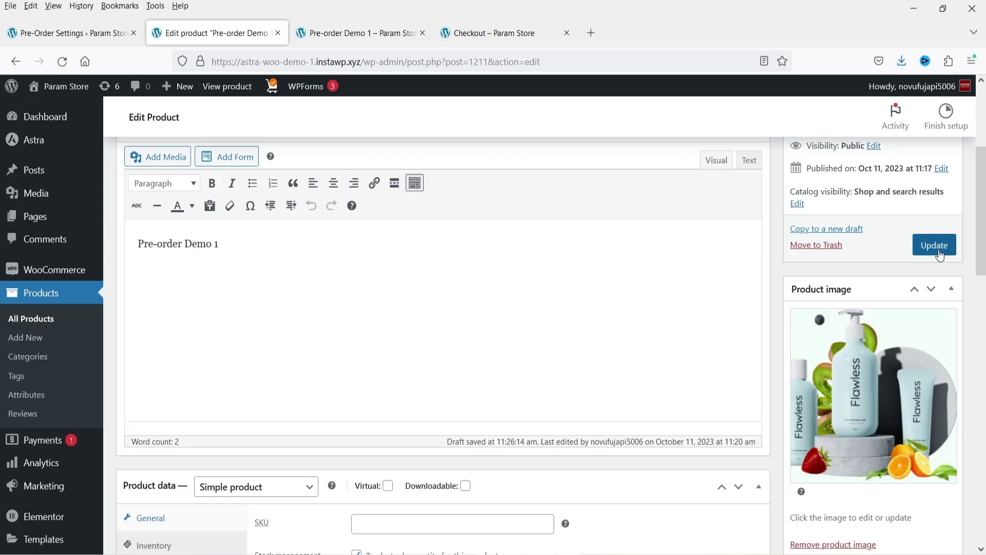
click(936, 246)
click(358, 34)
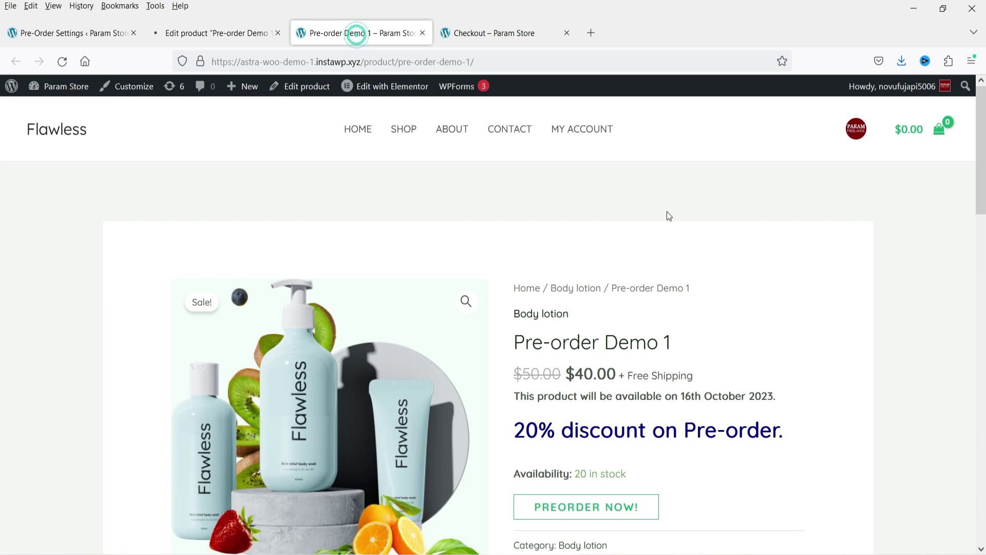
click(62, 62)
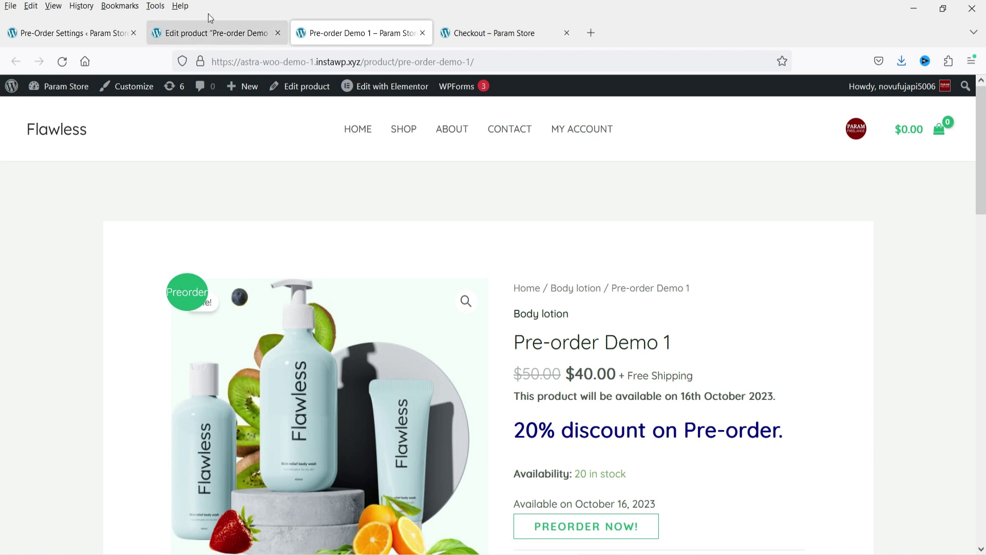
Set the pre-order badge label to "Pre order" in the Text & Labels settings and save
click(92, 33)
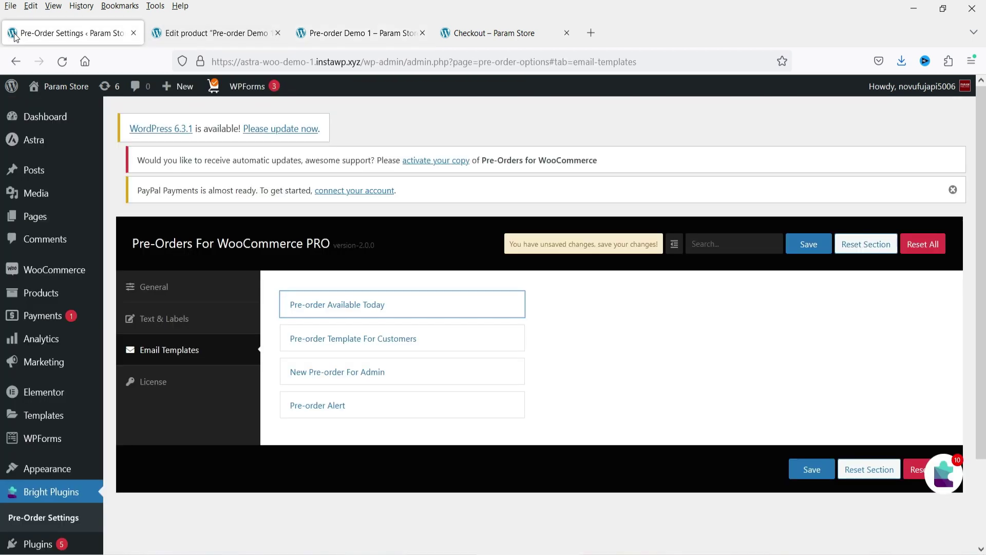
click(151, 324)
scroll(331, 268, down, 3)
scroll(355, 366, down, 5)
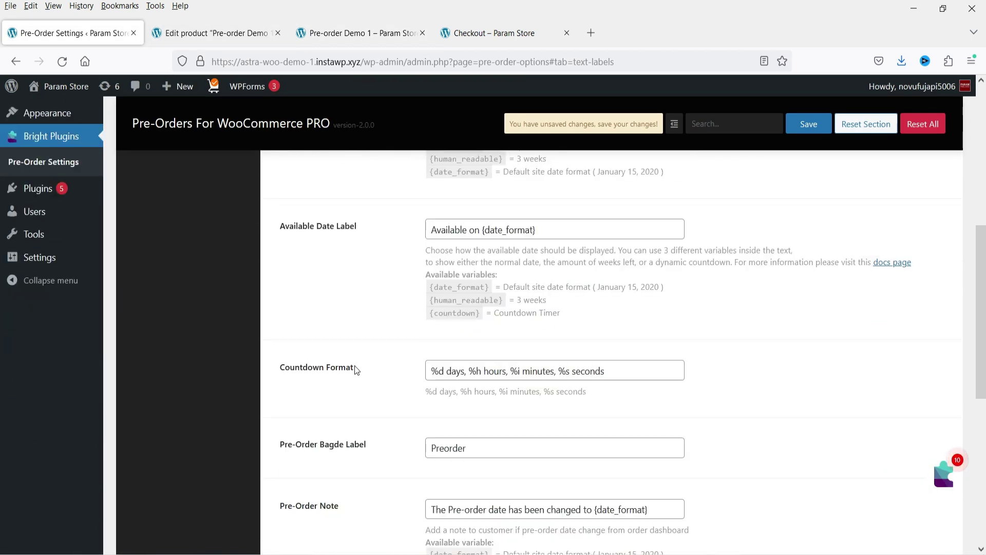
scroll(354, 370, down, 3)
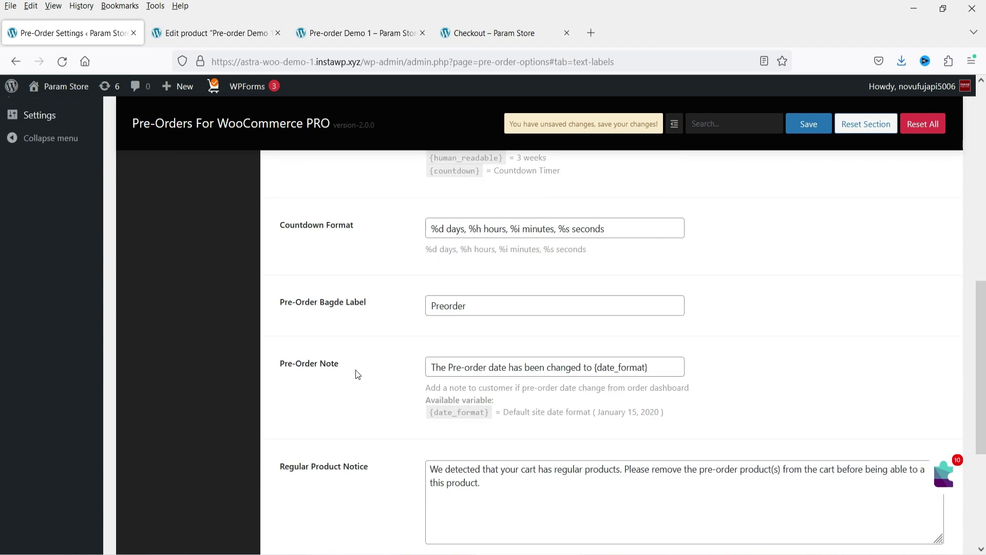
click(444, 306)
text(-)
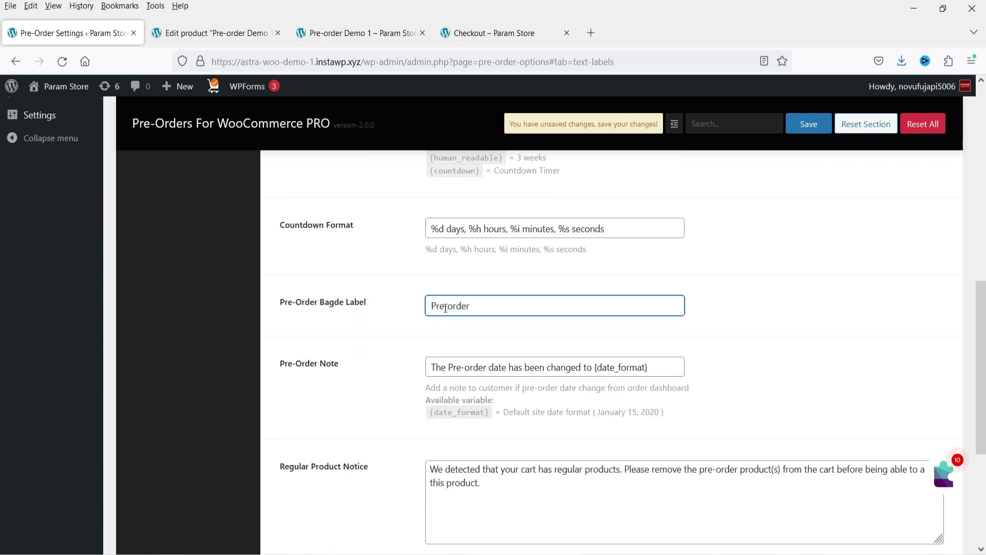
click(447, 306)
key(BackSpace)
Inspect the badge, discount text and available date line on the Pre-order Demo 1 storefront page
key(ctrl+3)
scroll(761, 370, down, 3)
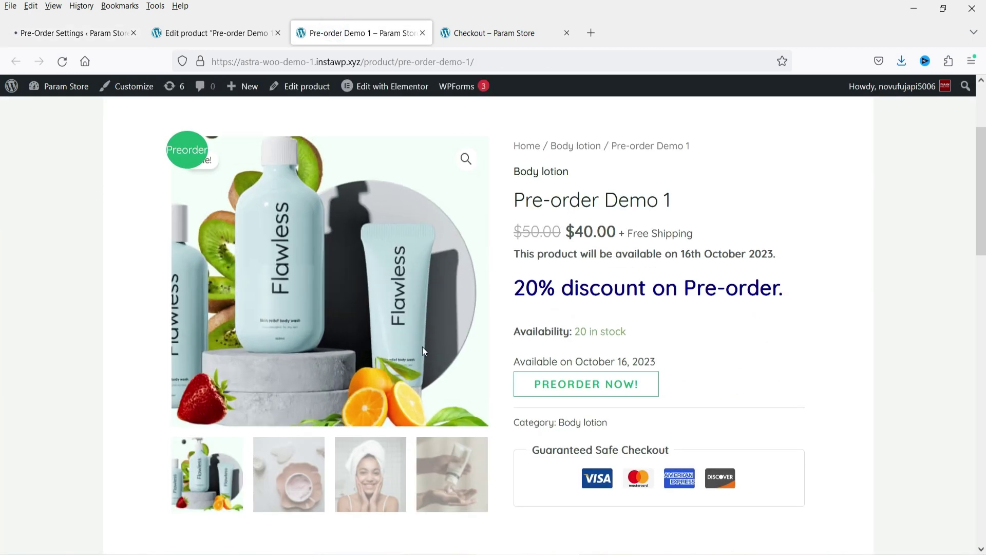
triple_click(660, 367)
drag(665, 365, 520, 366)
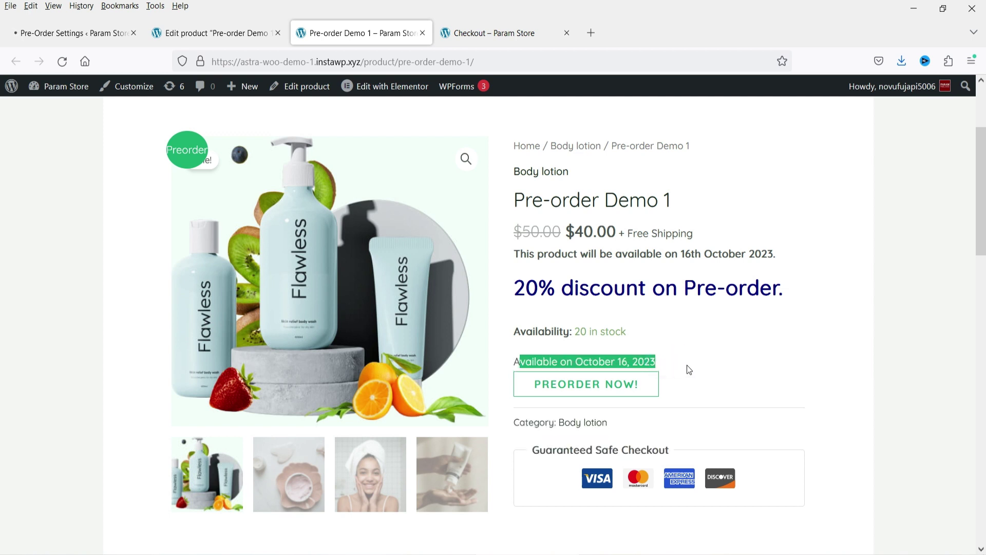
mouse_move(790, 288)
mouse_down()
mouse_move(510, 257)
mouse_move(792, 273)
mouse_move(796, 288)
mouse_up()
click(799, 293)
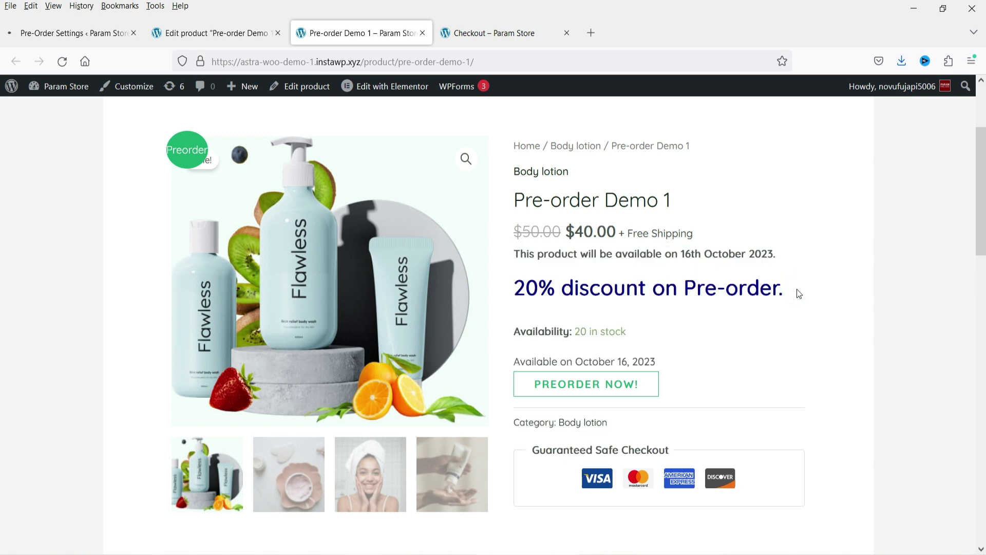
triple_click(516, 361)
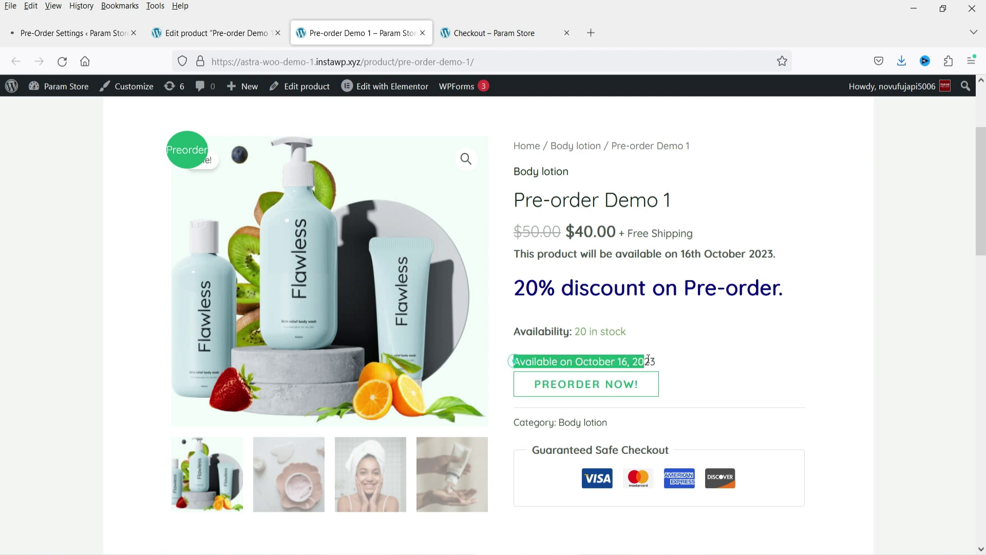
click(744, 315)
Add Pre-order Demo 1 to the cart as a pre-order from its product page
scroll(744, 315, up, 1)
scroll(744, 309, down, 2)
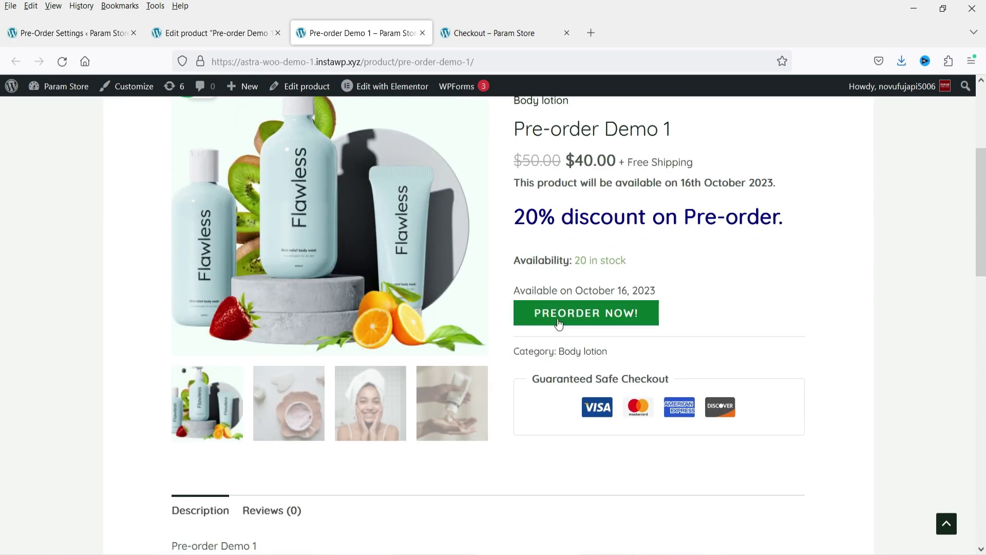
click(590, 323)
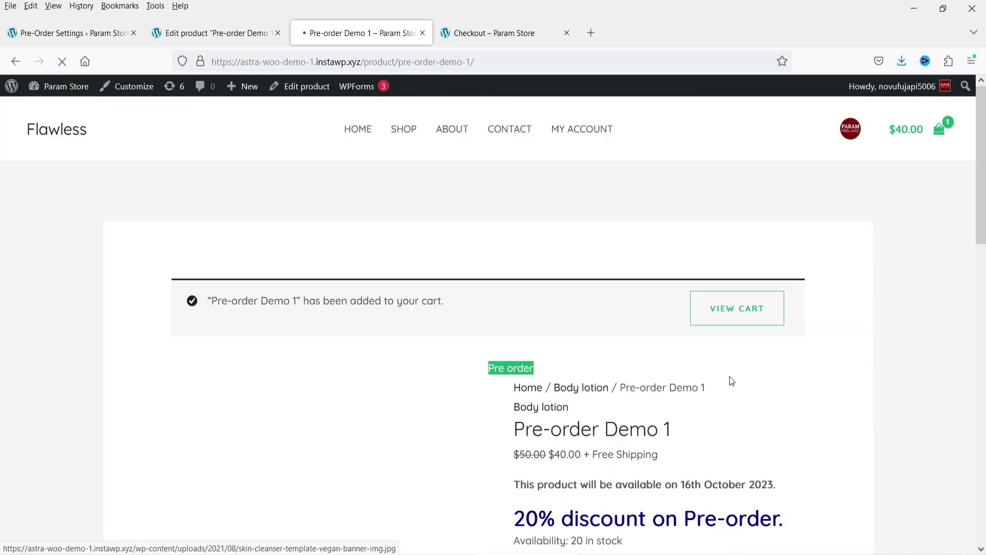
Open the cart and check the shipping availability note under Pre-order Demo 1
click(747, 312)
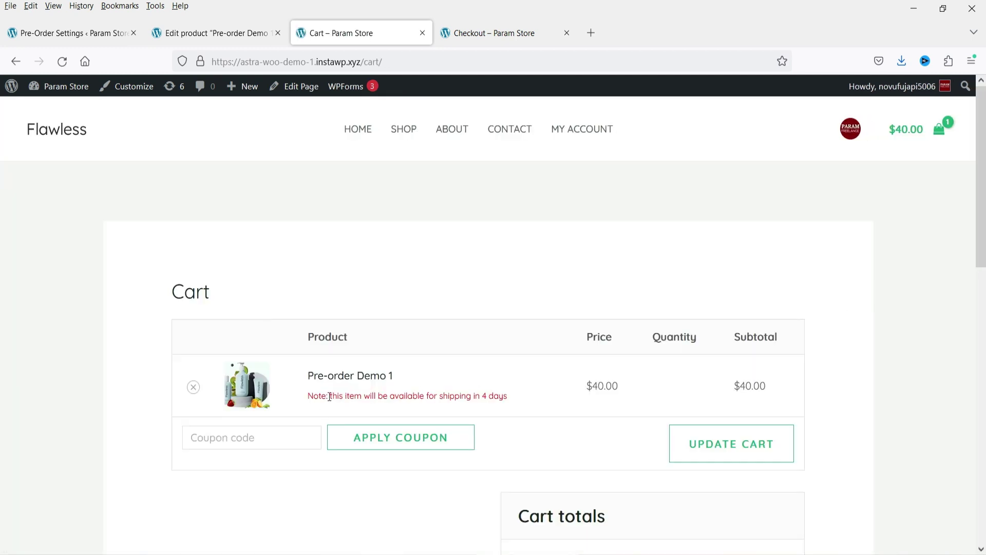
drag(329, 396, 514, 393)
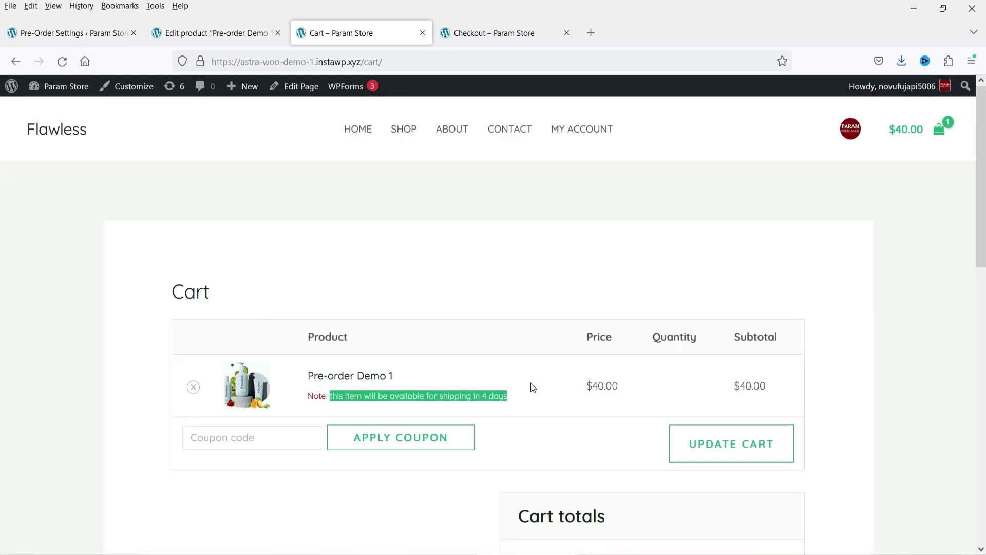
scroll(531, 383, down, 3)
click(348, 411)
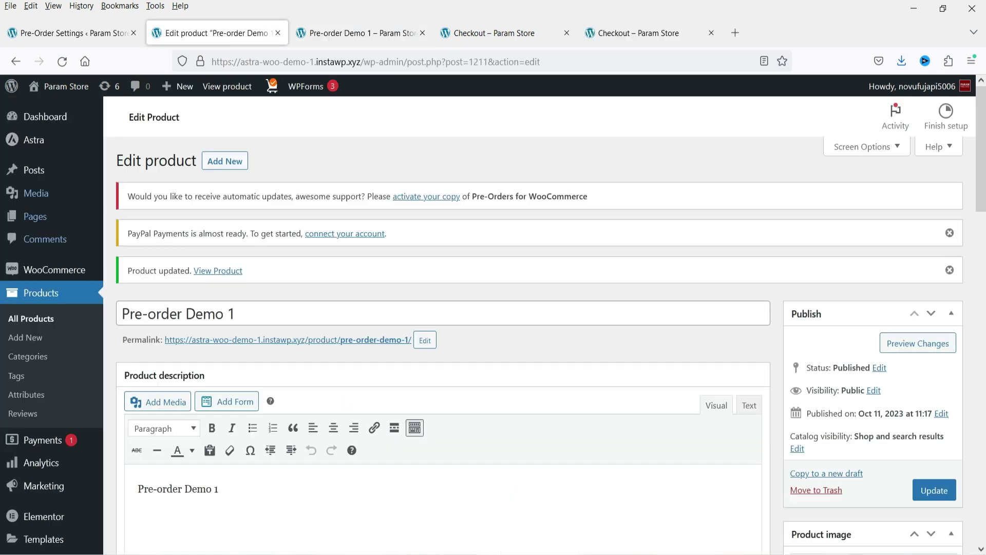
Return to the store admin and open WooCommerce's Pre-Orders page
click(64, 33)
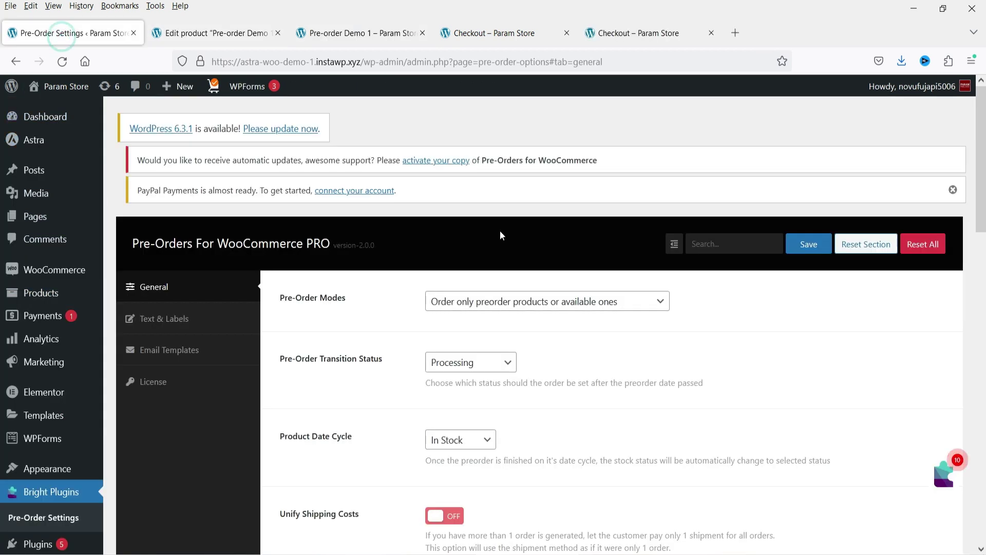
mouse_move(57, 270)
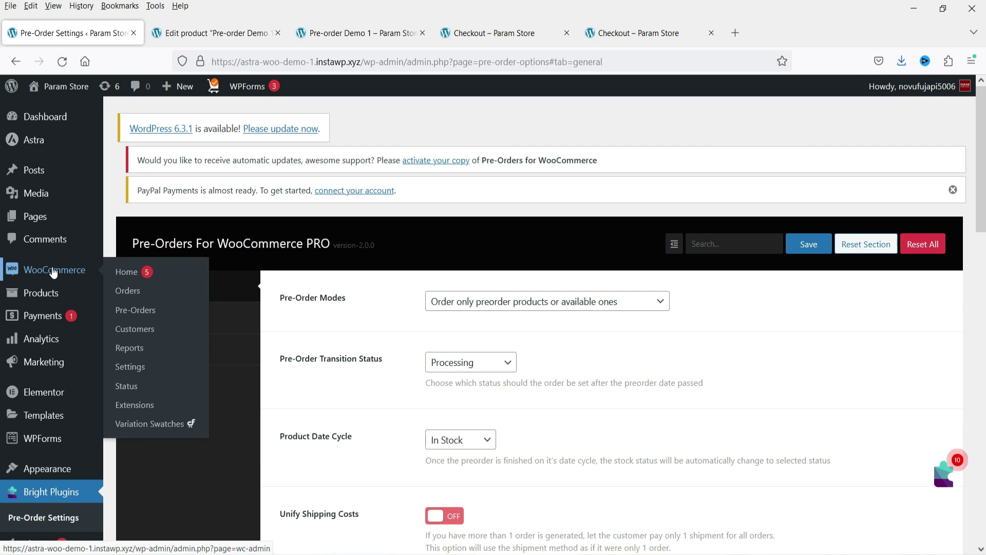
click(139, 313)
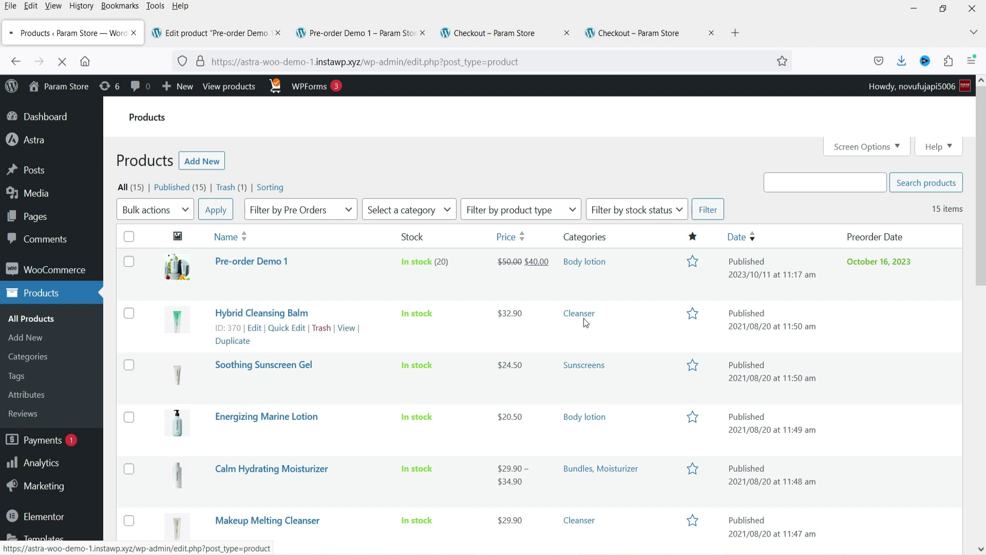
Check the preorder date of Pre-order Demo 1 in the product list and return to its storefront page
triple_click(909, 261)
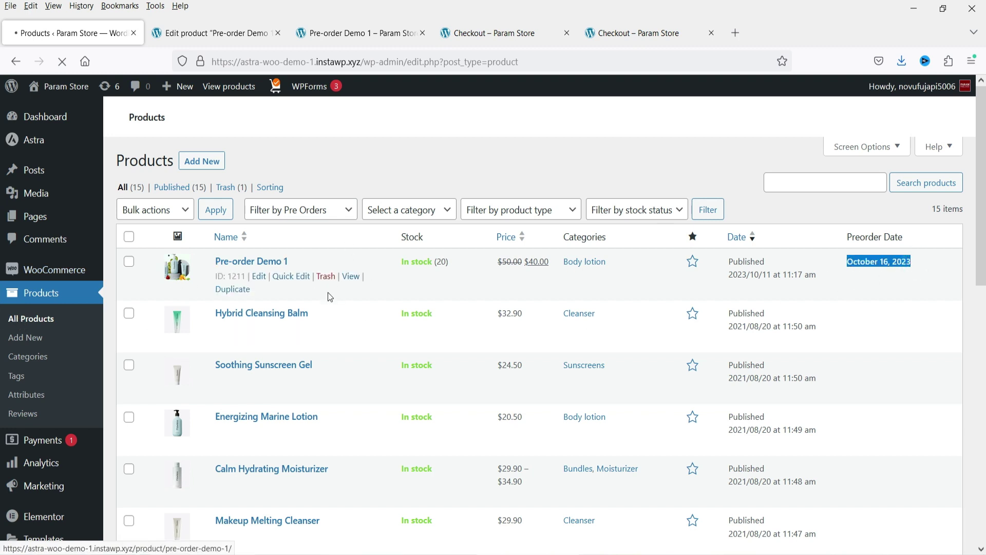
triple_click(926, 264)
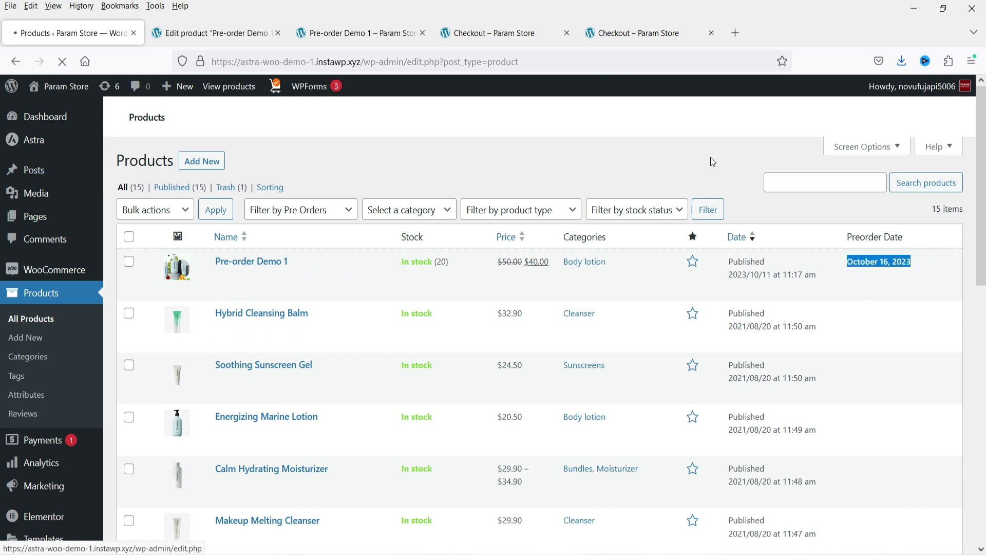
key(ctrl+3)
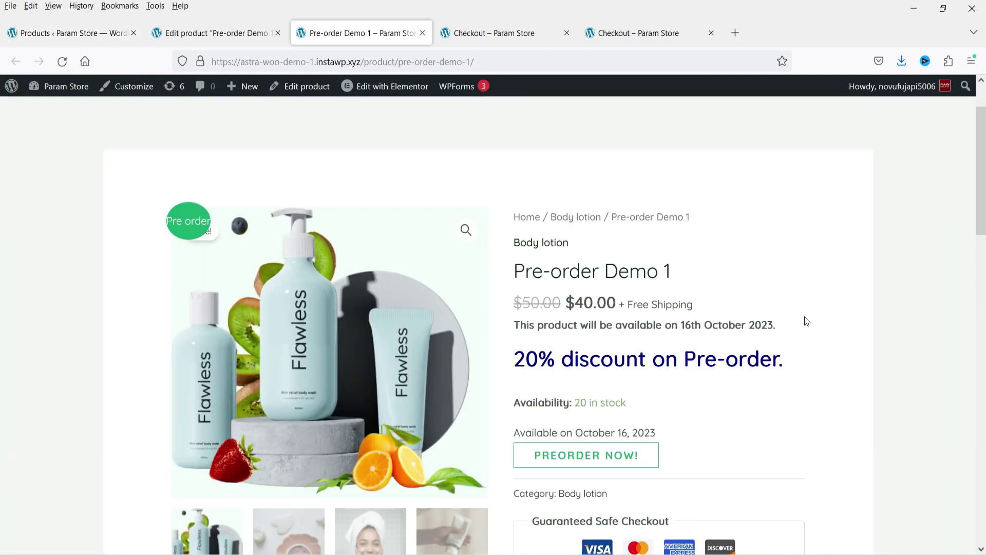